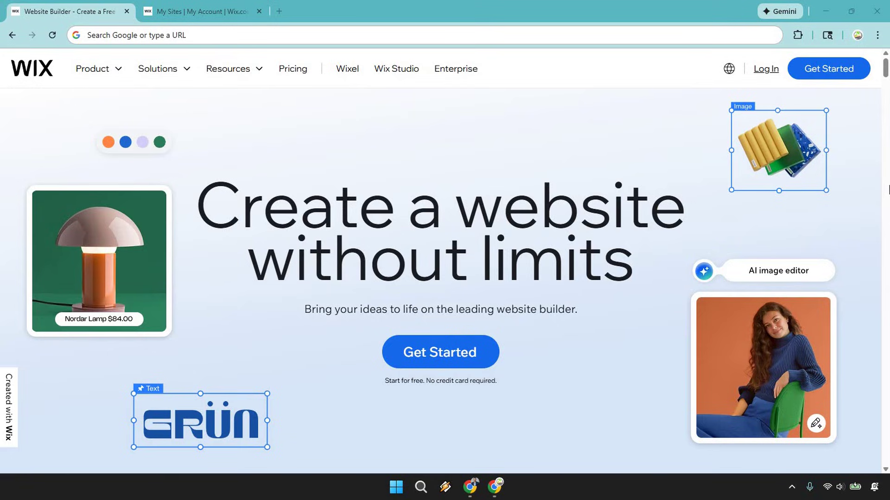
Step: From the My Sites list, start creating a new Wix site
left_click(195, 10)
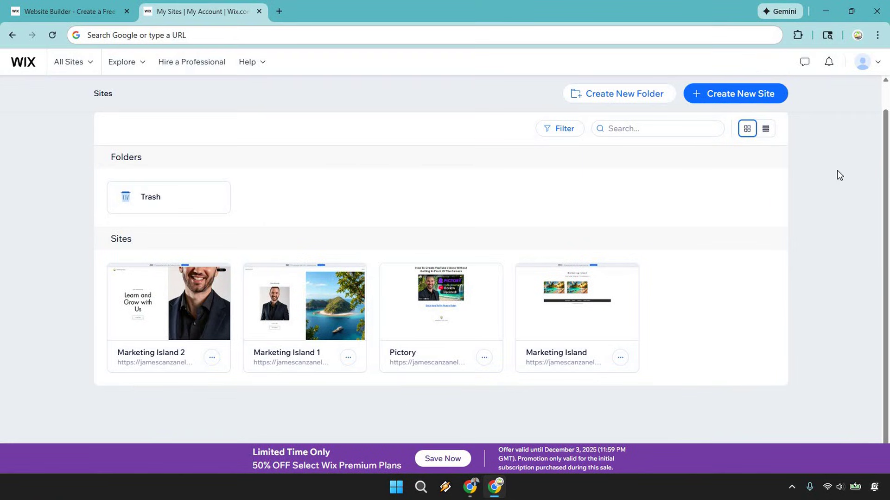
left_click(85, 65)
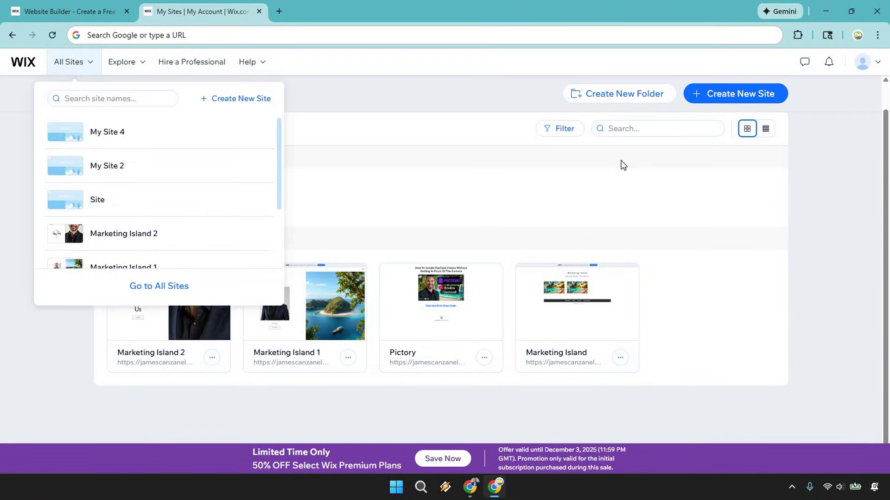
left_click(854, 184)
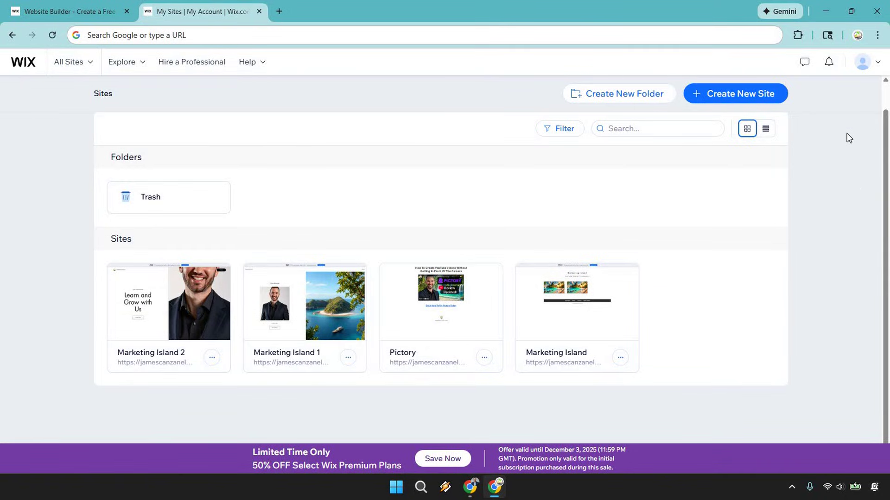
left_click(758, 95)
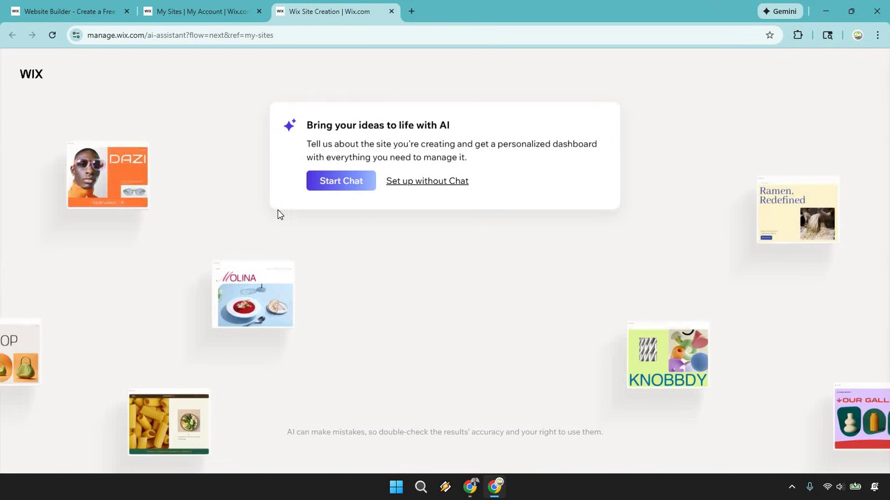
Step: Choose to set up the new site without the AI chat
left_click(443, 182)
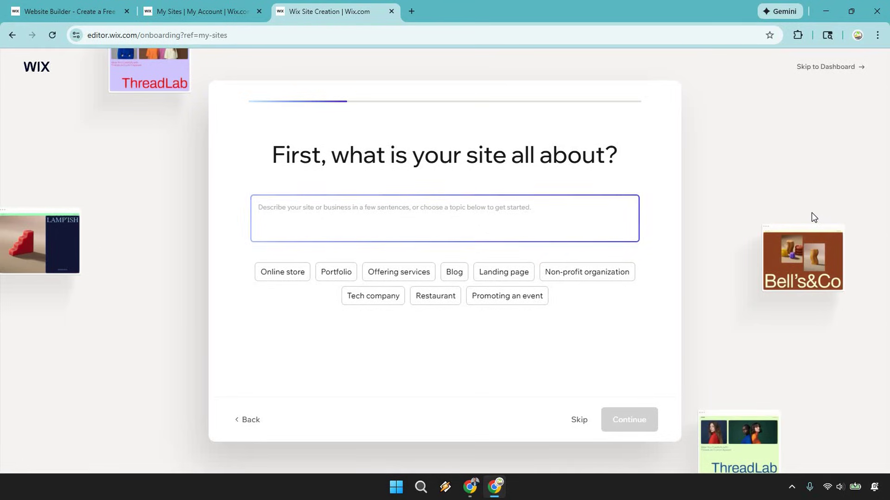
Step: Pick the Portfolio topic and add 'showcasing some of my best Youtube thumb' to the description
left_click(330, 276)
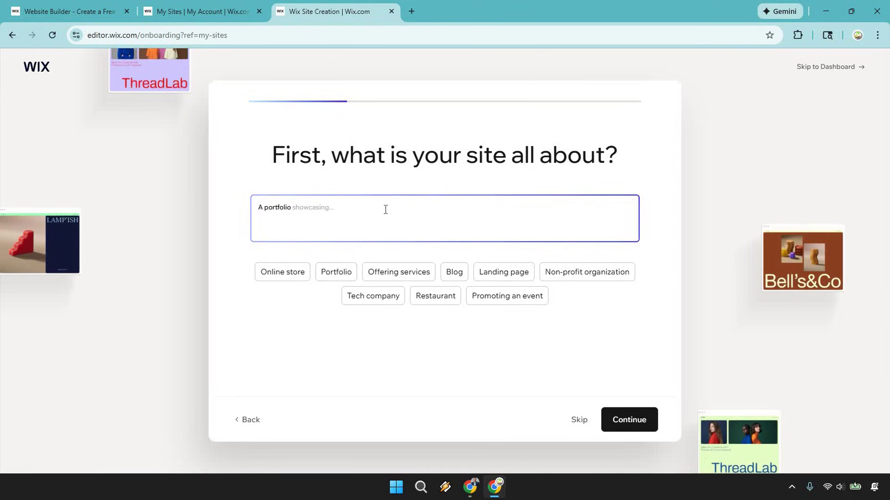
type("showcasing som")
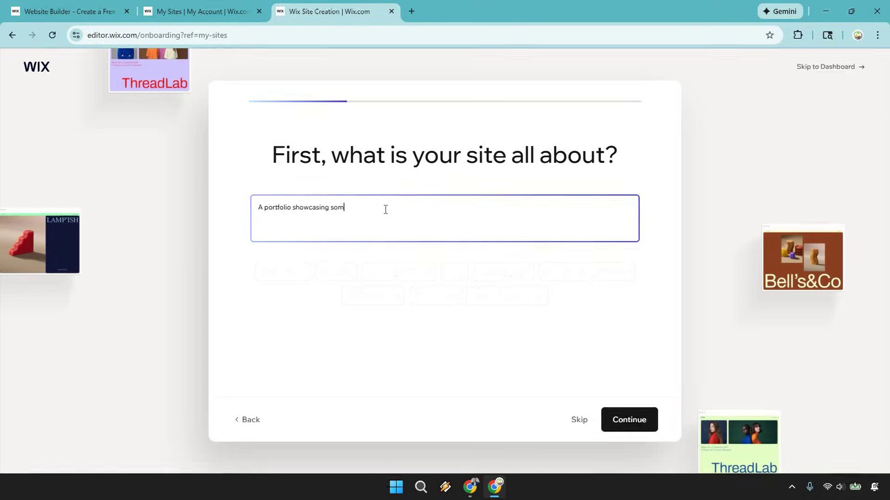
type("e of my best Y")
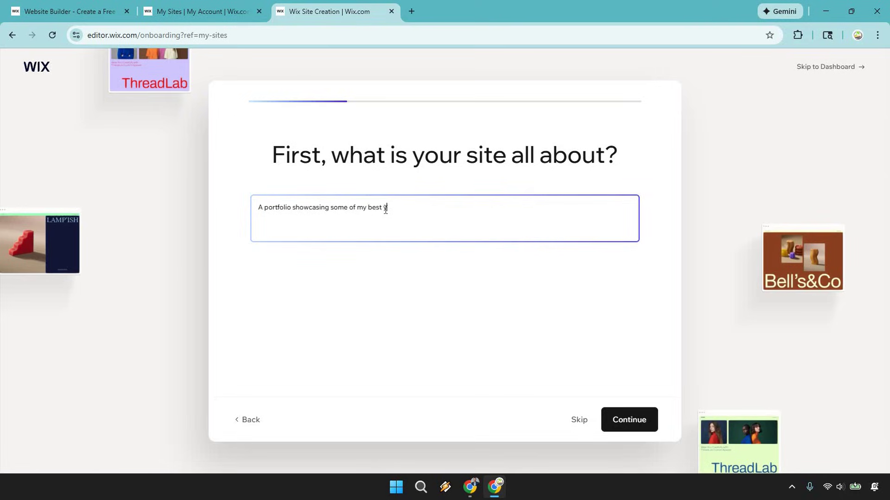
type("outube thumbnails")
Step: Confirm the description, then pick and confirm 'Thumbnail Oasis' as the site name
left_click(640, 420)
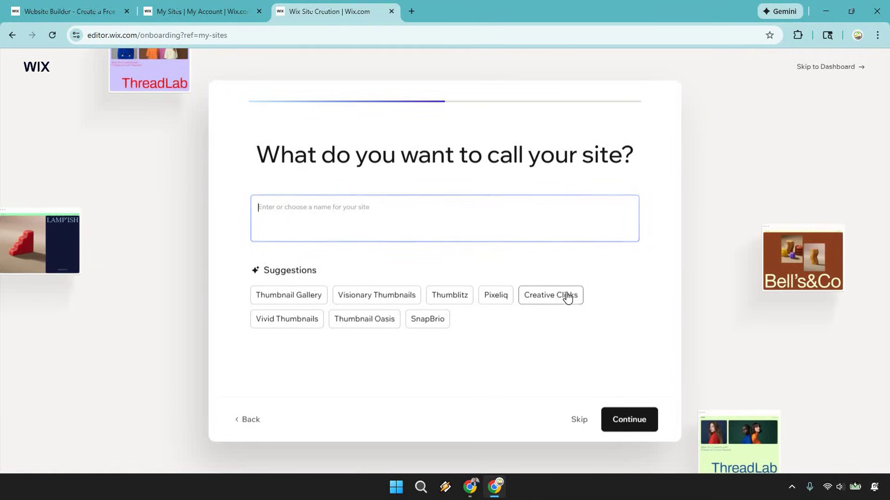
left_click(370, 324)
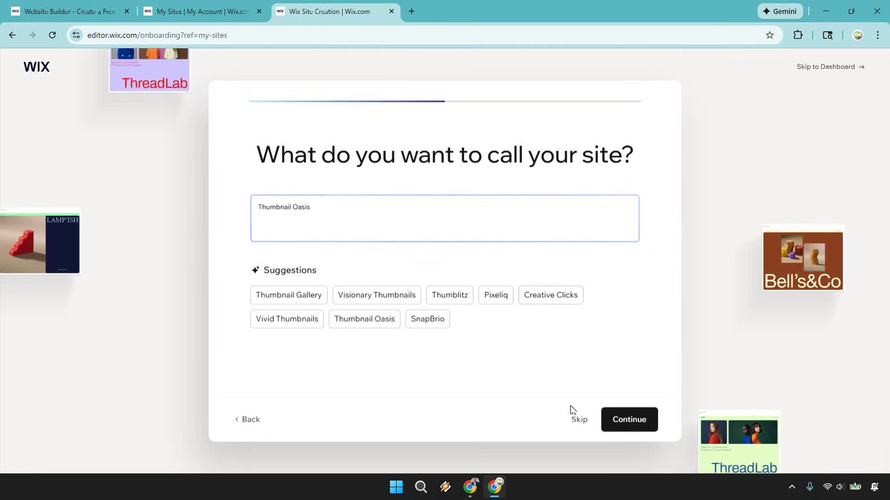
left_click(633, 420)
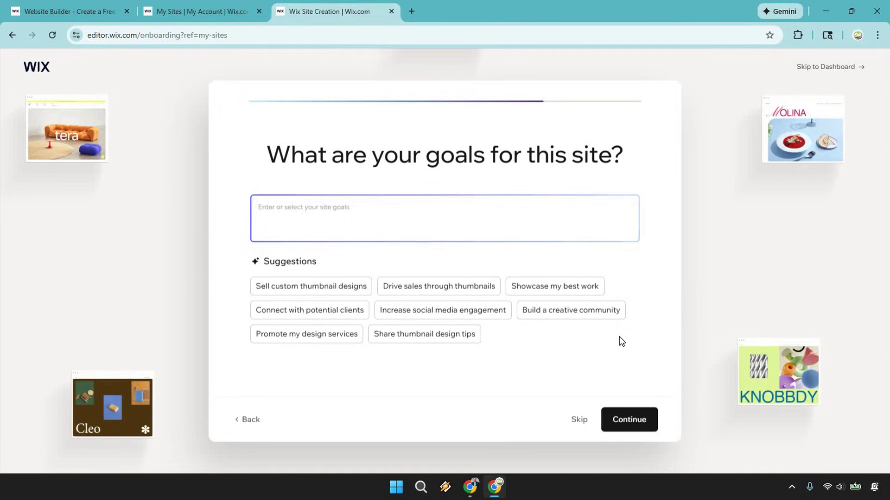
Step: Choose 'Showcase my best work' as the site goal and confirm it
left_click(587, 291)
left_click(642, 424)
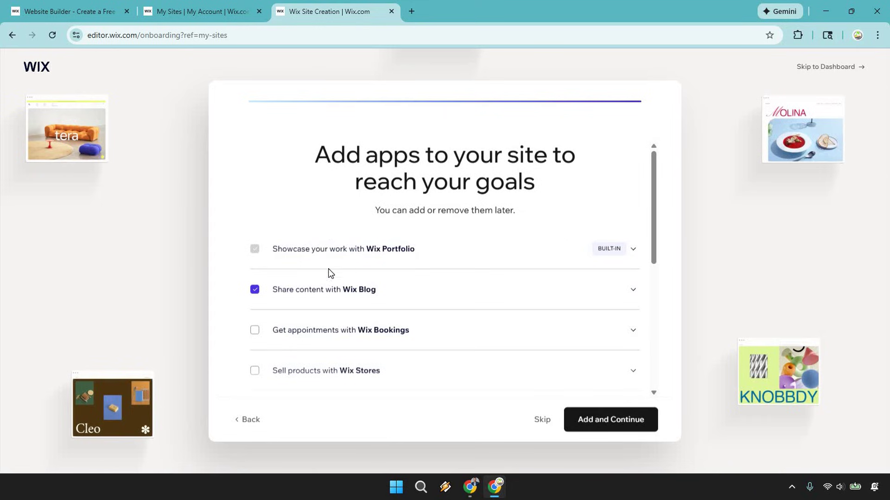
Step: Uncheck the Wix Blog app in the suggested apps list, leaving only Portfolio
left_click(255, 291)
scroll(453, 281, "down", 2)
scroll(460, 278, "down", 4)
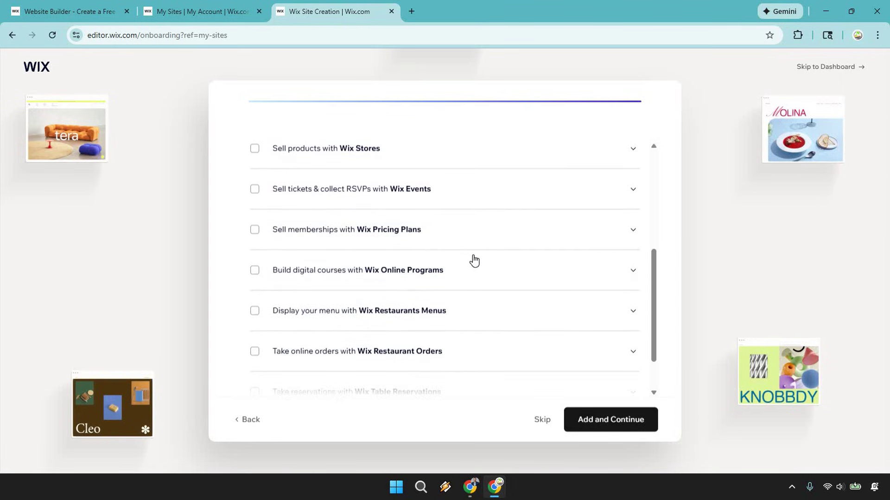
scroll(482, 271, "down", 1)
scroll(495, 290, "up", 6)
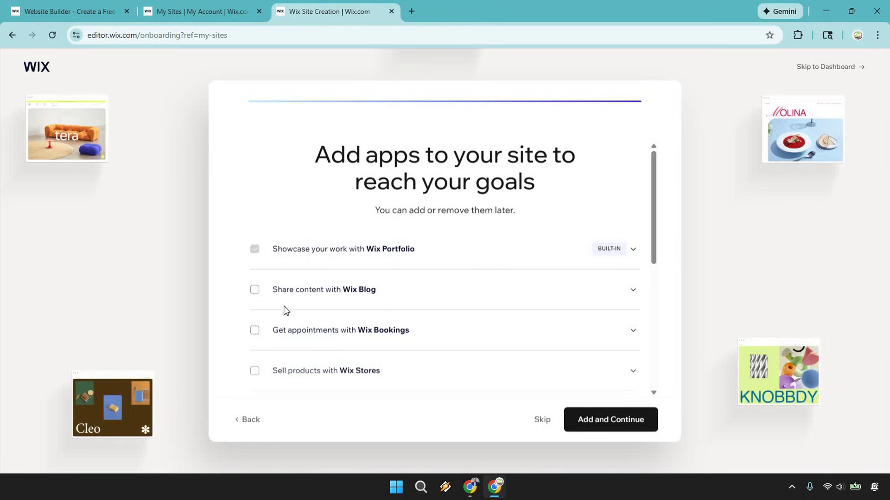
left_click(256, 292)
left_click(255, 292)
Step: Add the Portfolio app and go to Design Site from the Thumbnail Oasis dashboard
left_click(633, 424)
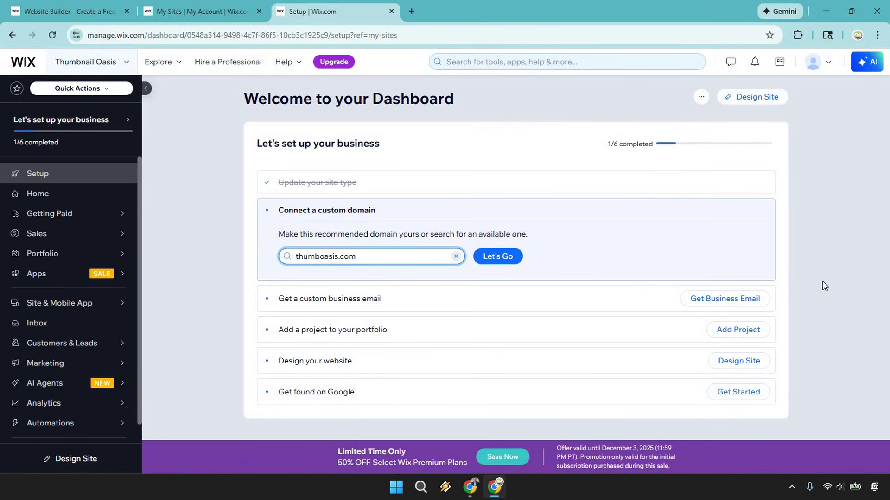
left_click(763, 103)
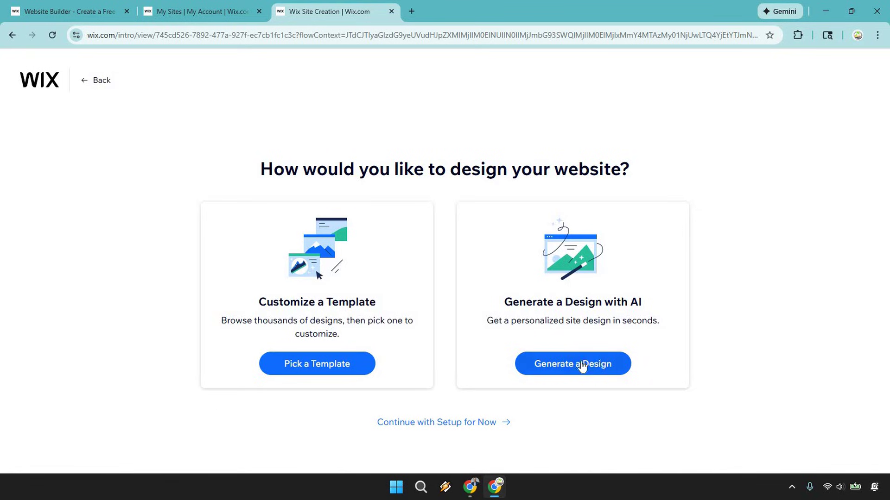
Step: Generate an AI design for the Thumbnail Oasis homepage
left_click(599, 365)
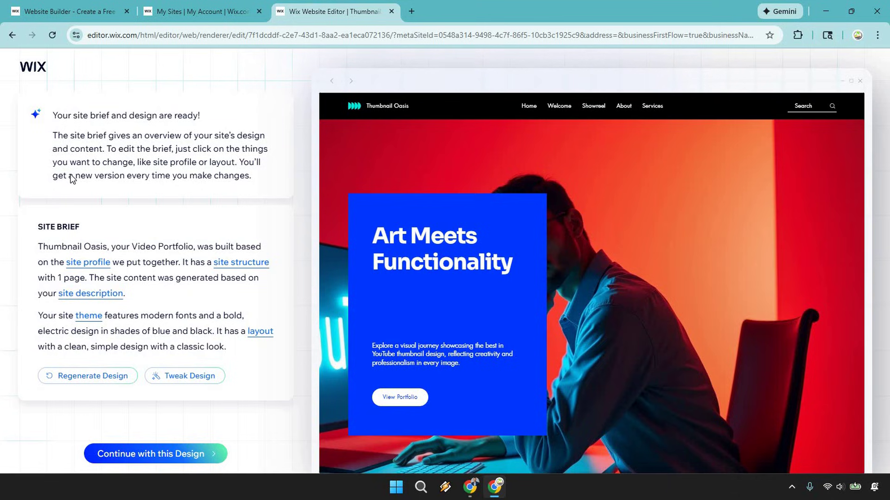
Step: Open the Edit Site Profile dialog and expand its site description
left_click(84, 263)
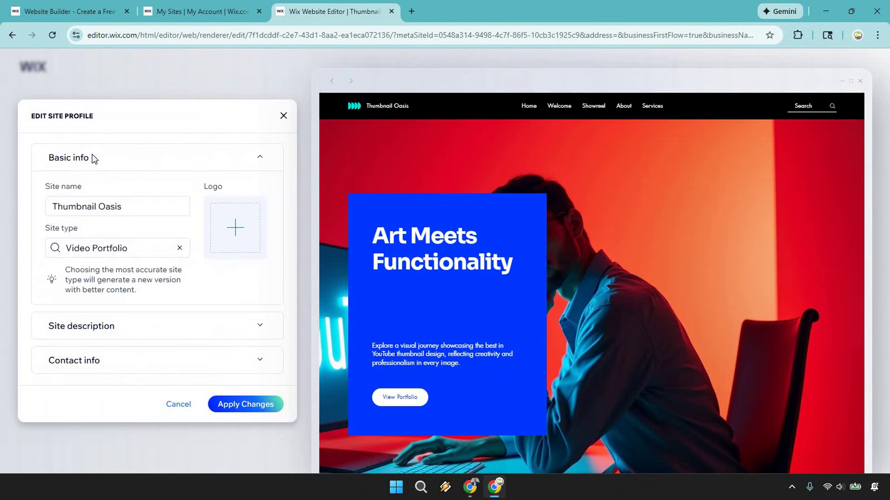
left_click(260, 326)
scroll(181, 260, "down", 5)
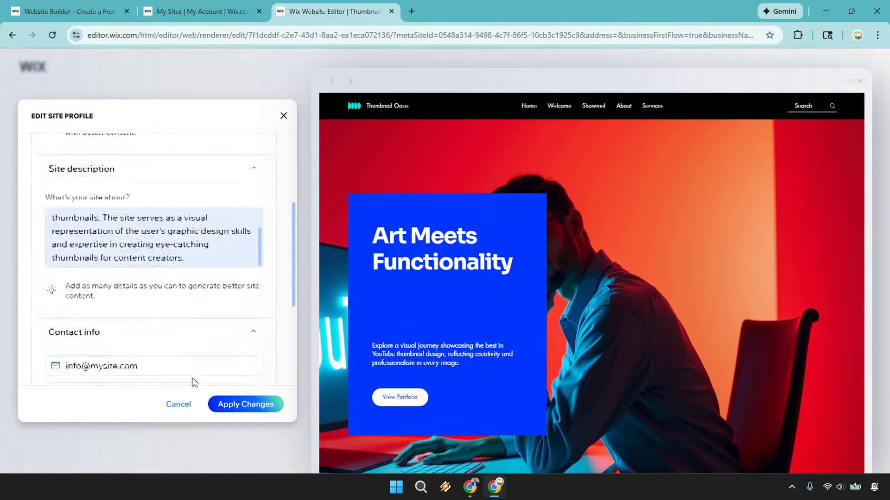
scroll(192, 382, "up", 1)
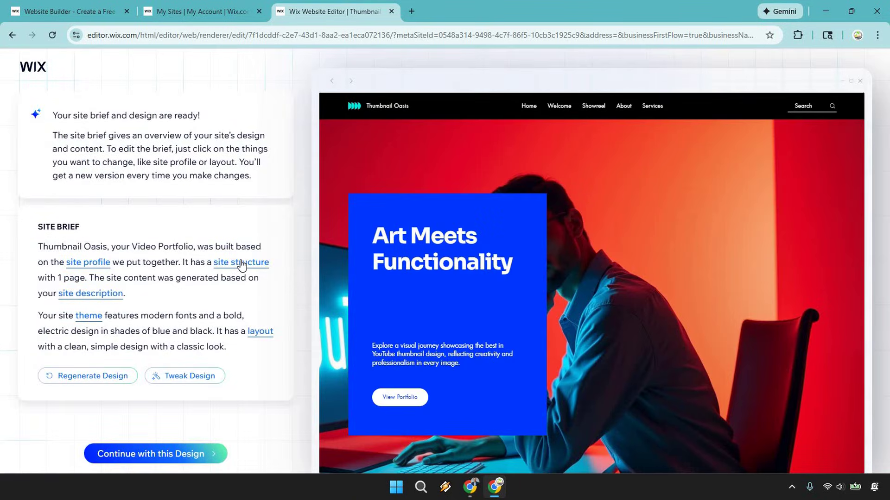
Step: Remove the Video Gallery section from the homepage structure and apply the changes
left_click(241, 263)
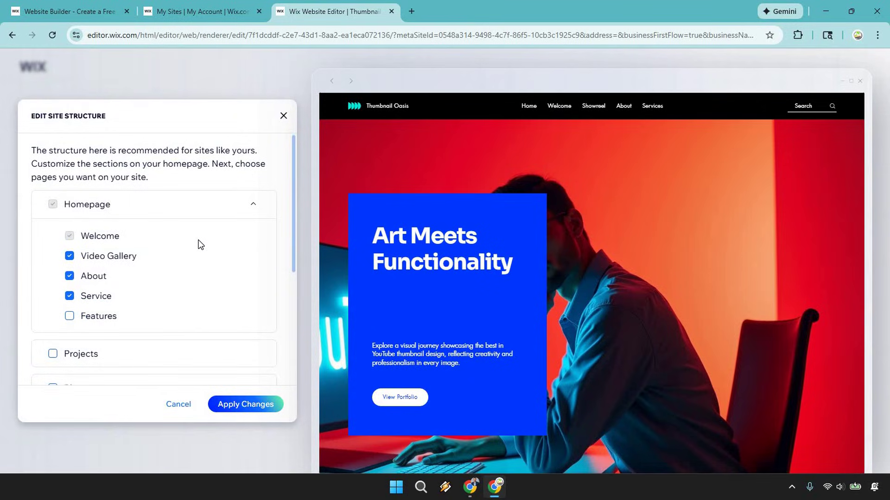
scroll(200, 245, "down", 1)
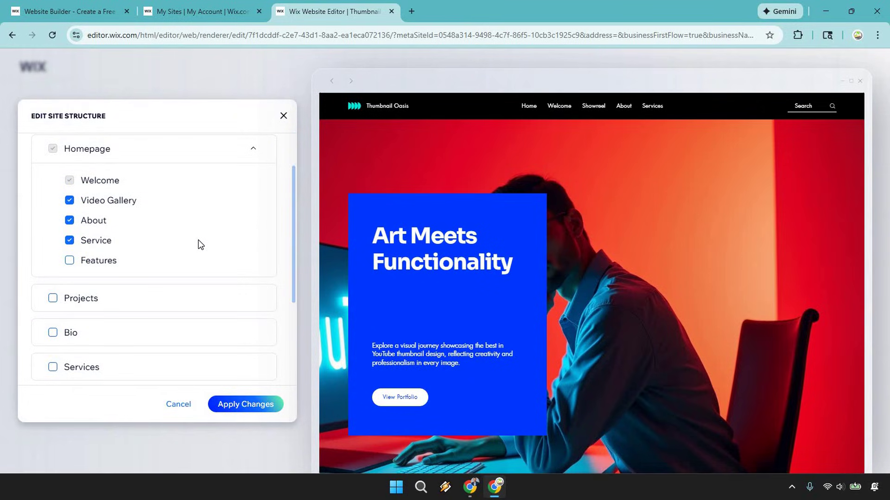
scroll(199, 245, "up", 1)
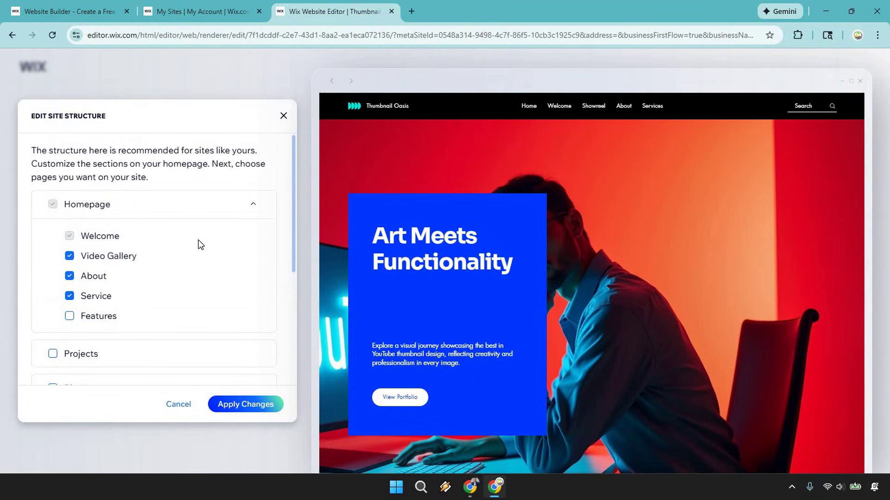
left_click(70, 256)
scroll(212, 258, "down", 1)
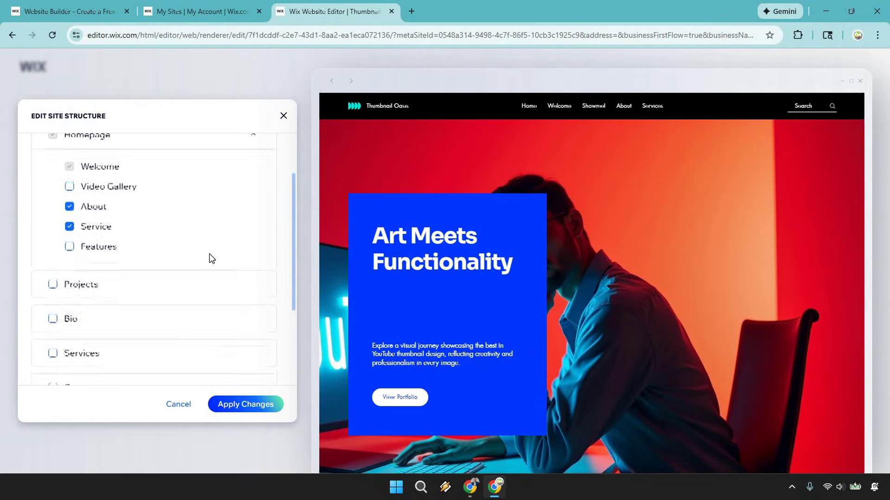
scroll(209, 257, "down", 2)
scroll(195, 258, "up", 1)
scroll(176, 269, "down", 1)
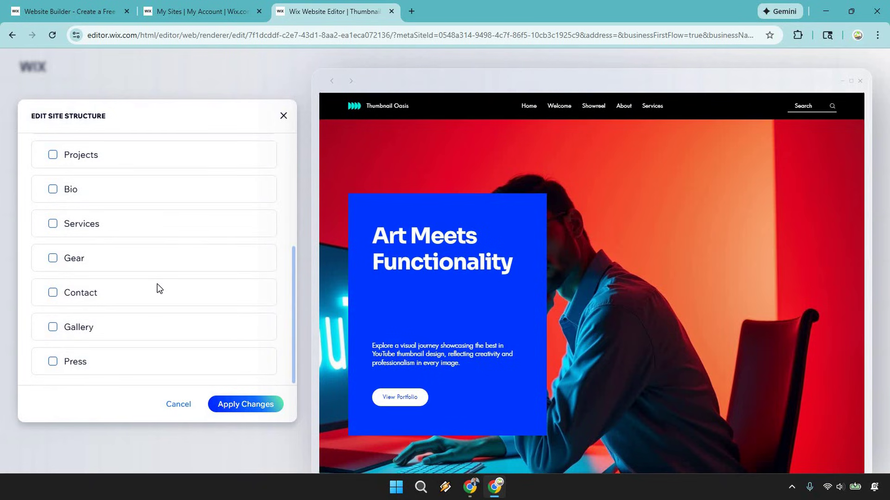
scroll(159, 289, "up", 3)
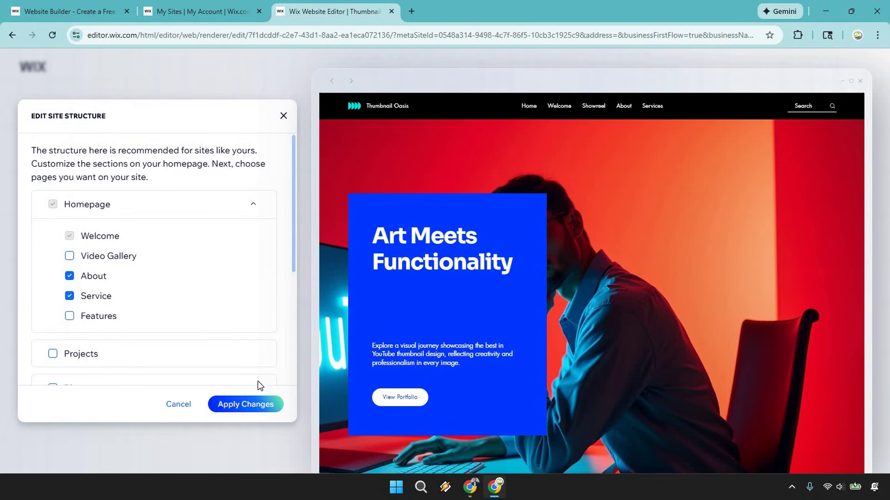
left_click(252, 406)
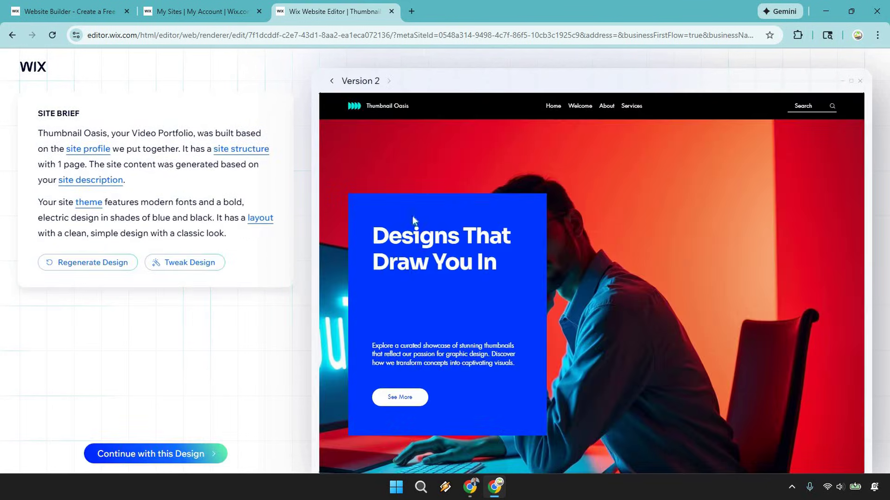
Step: Review the Version 2 preview down to Creative Offerings, then bring up the site theme options
scroll(691, 207, "down", 3)
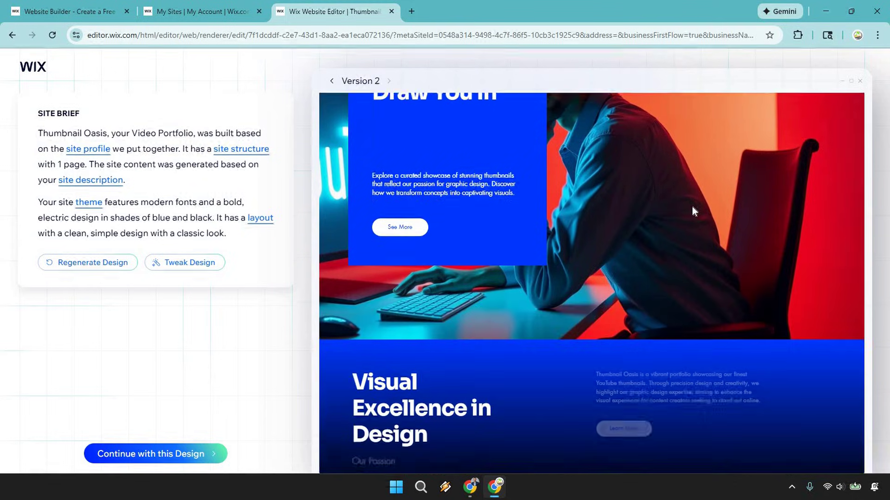
scroll(714, 199, "down", 4)
scroll(714, 198, "down", 3)
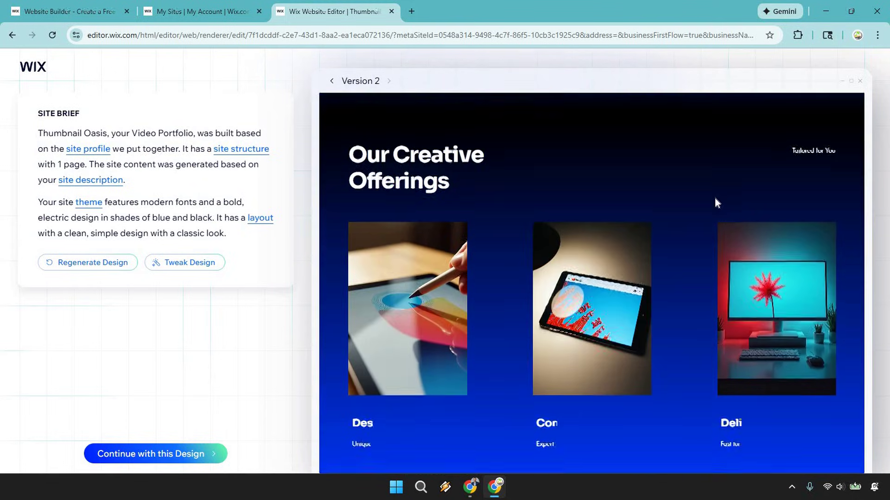
scroll(715, 198, "down", 5)
scroll(688, 253, "up", 10)
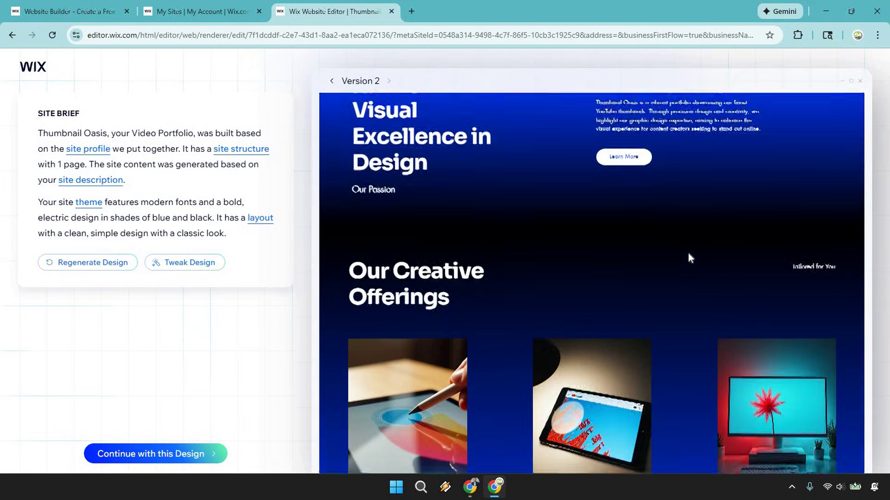
scroll(689, 253, "up", 5)
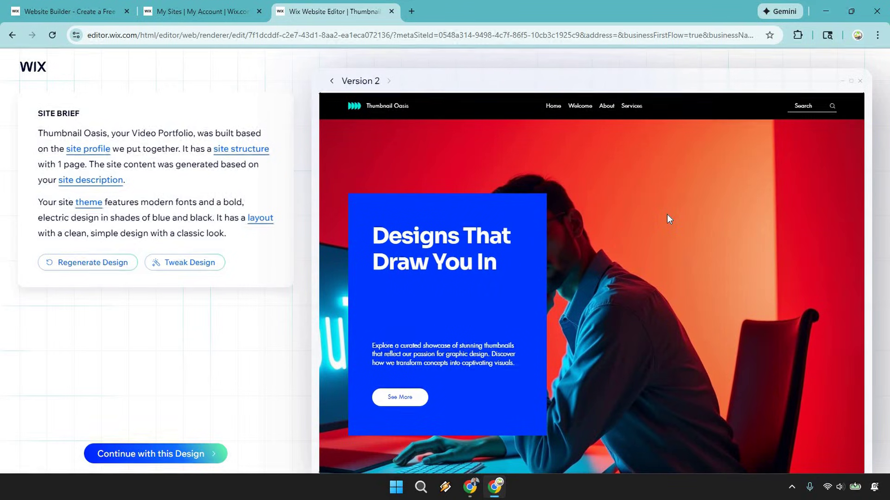
left_click(82, 202)
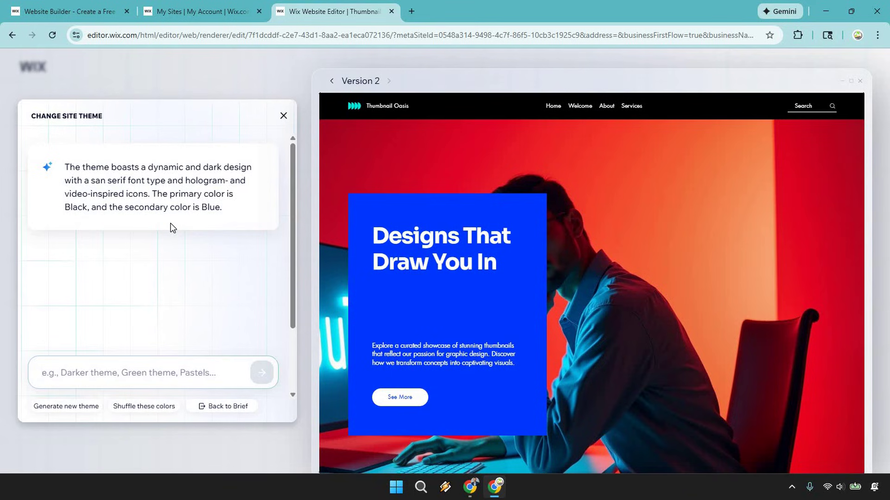
Step: Request a simple, clean, mostly white theme, review the result and keep Version 3 in version history
type("Le")
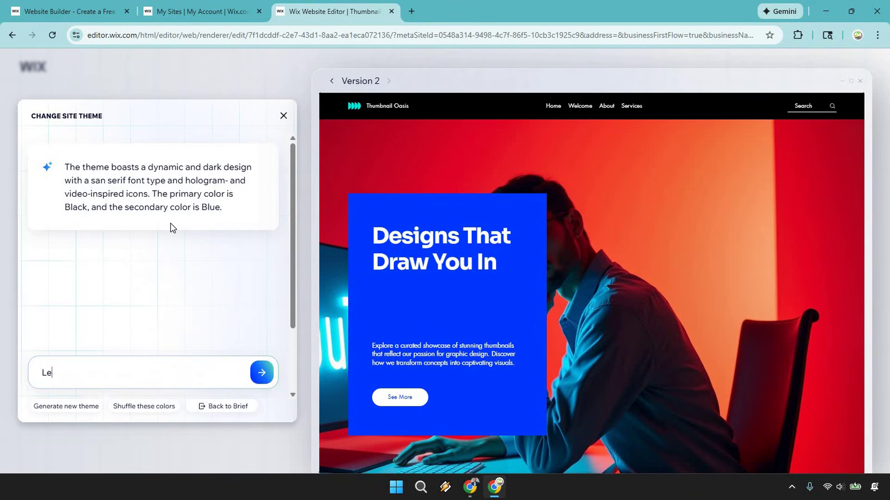
type("ts keep thing simpl")
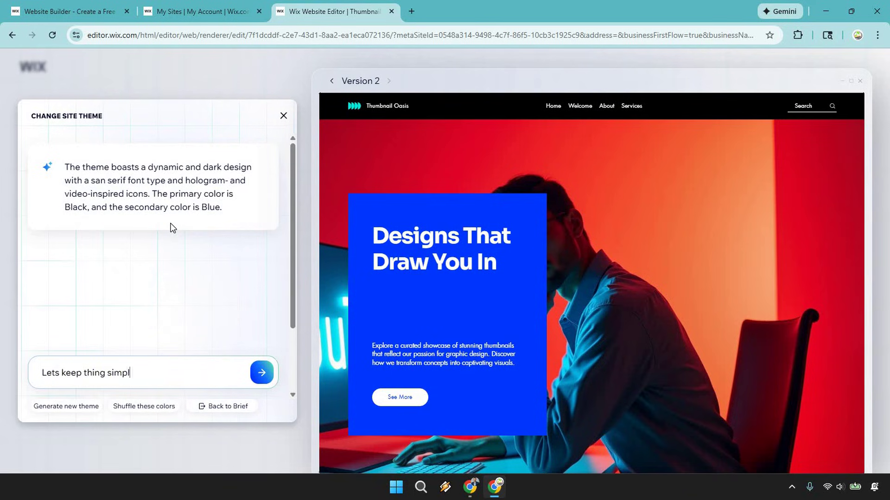
type("e, with a lot of white. over")
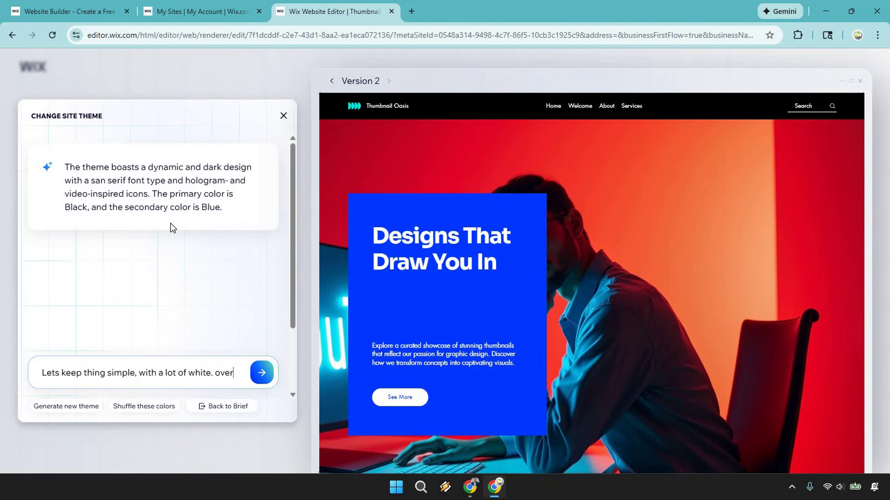
type("all, clean and basic")
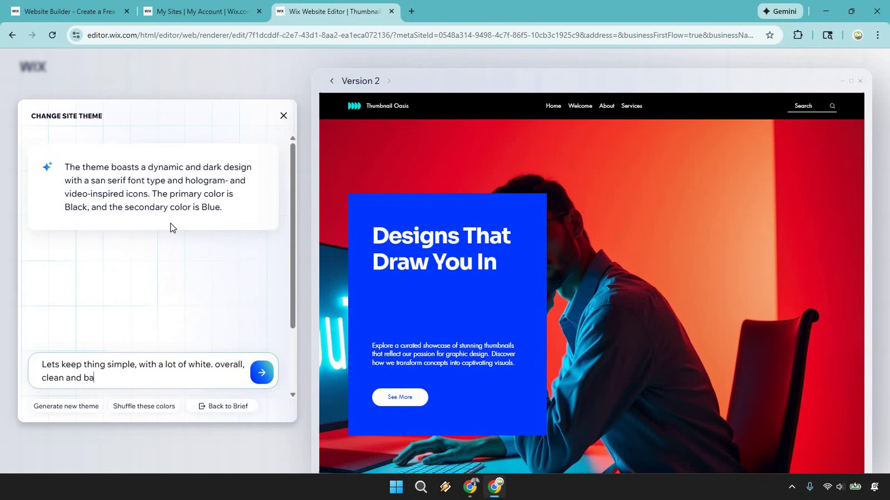
left_click(262, 372)
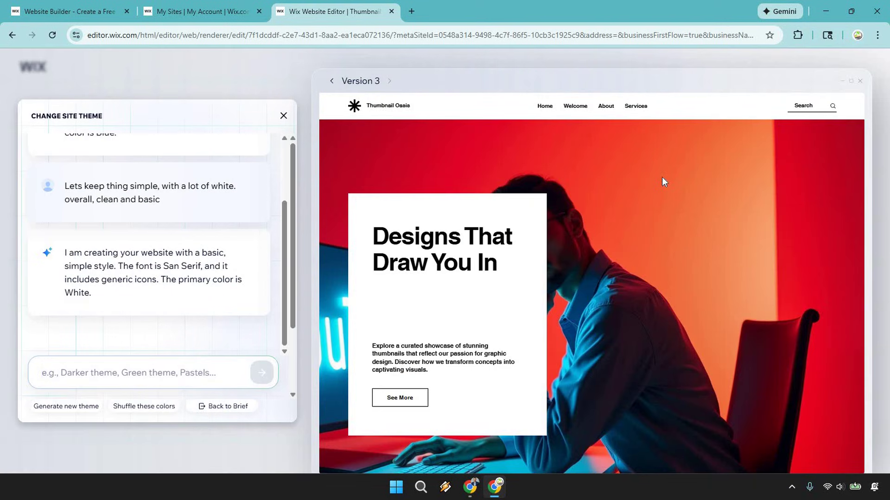
scroll(661, 171, "down", 4)
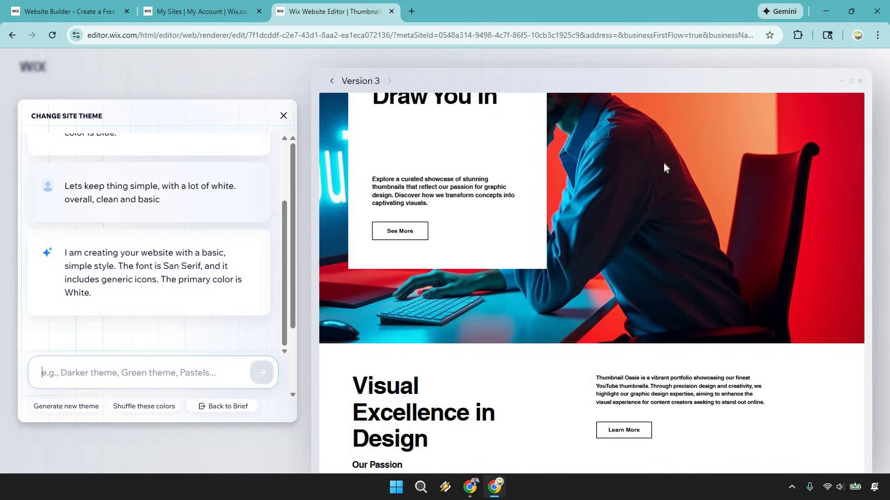
scroll(668, 167, "down", 1)
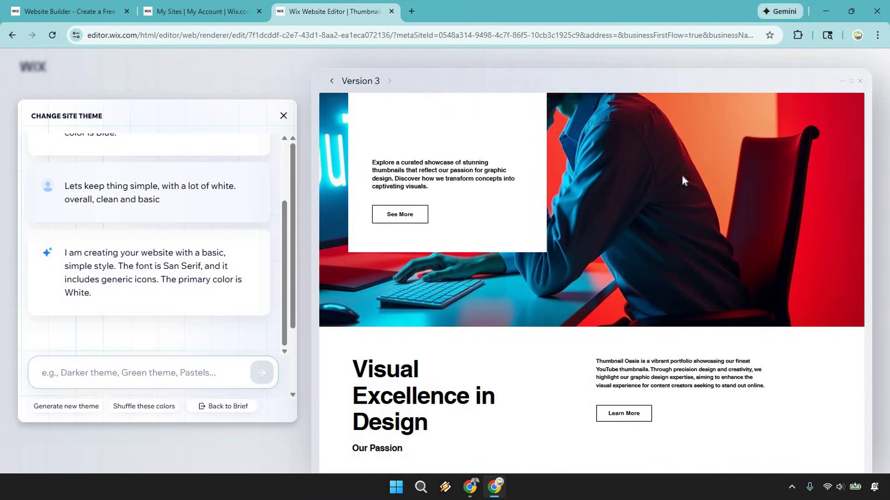
scroll(682, 176, "down", 15)
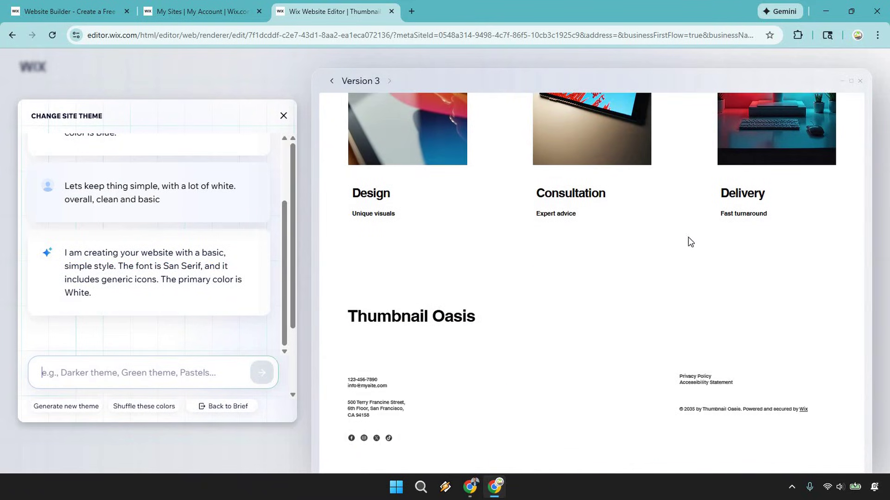
scroll(700, 270, "up", 15)
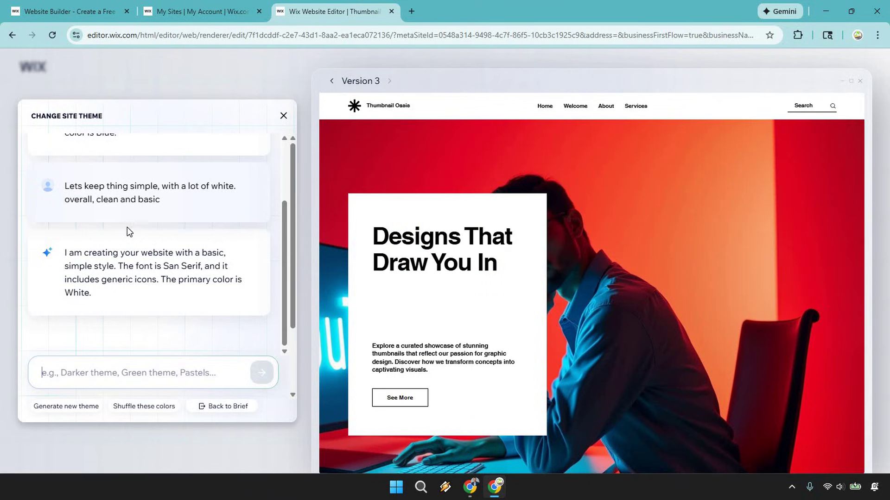
left_click(358, 89)
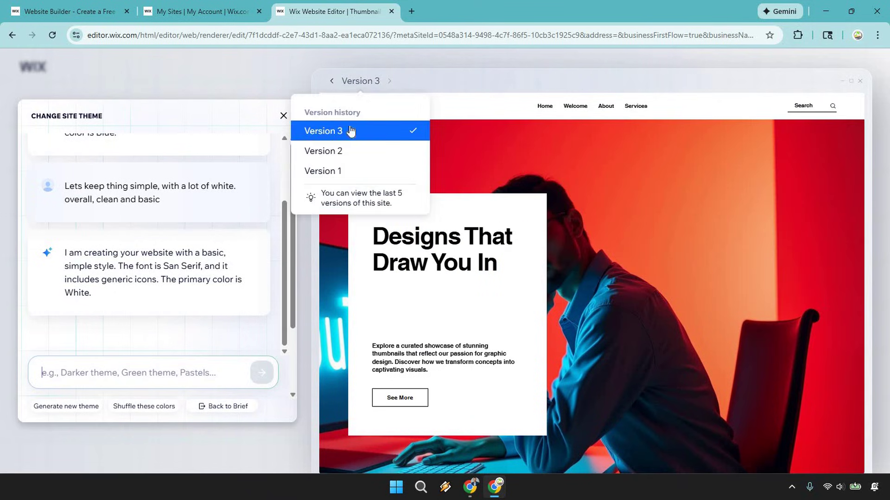
left_click(680, 108)
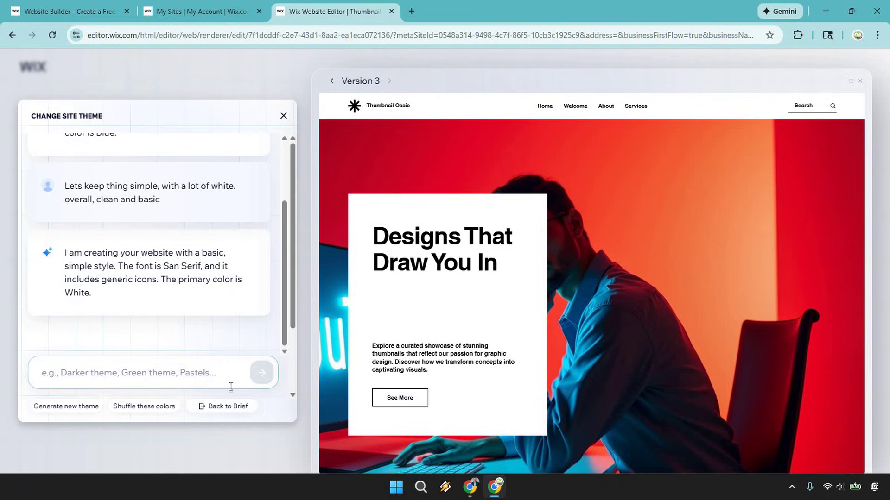
Step: Go back to the Version 3 brief and scroll through its minimalist black-and-white description
left_click(220, 407)
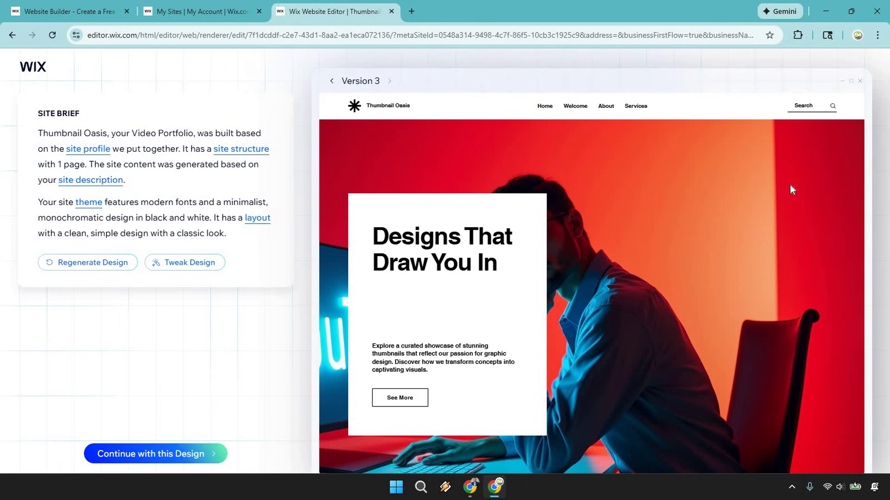
scroll(722, 224, "down", 4)
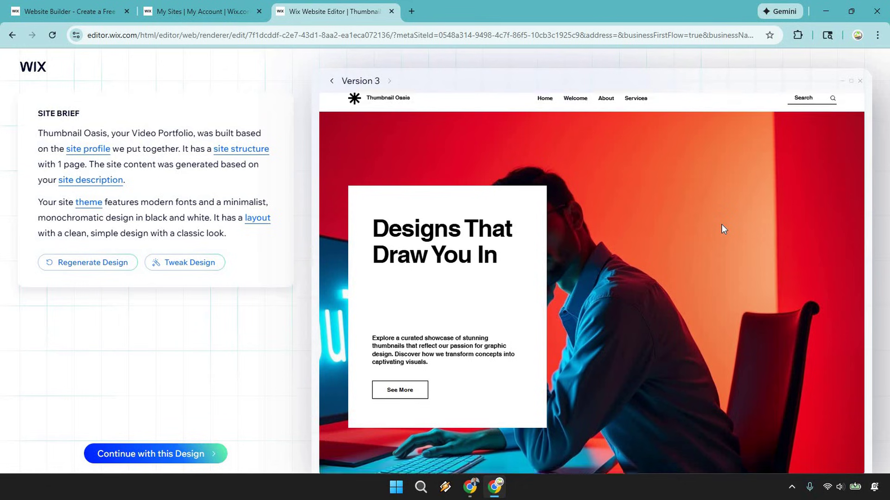
scroll(717, 233, "down", 4)
scroll(716, 233, "up", 8)
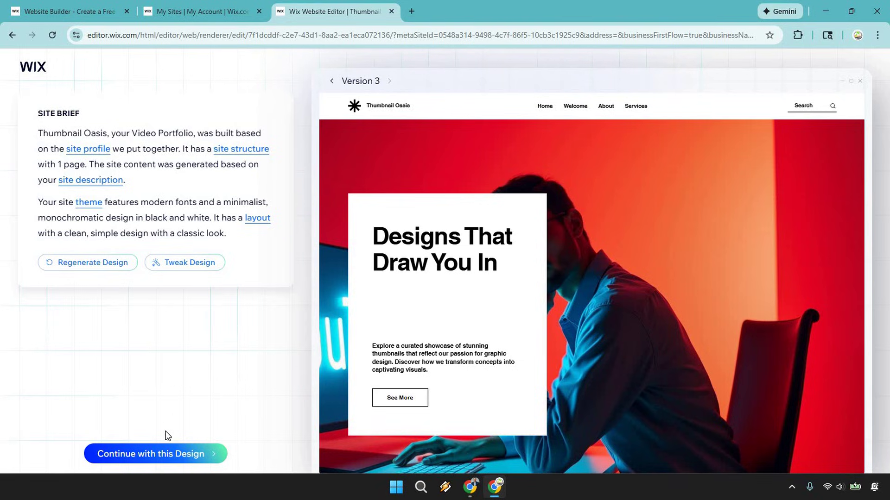
Step: Accept the Version 3 design and open it in the full Wix Editor
left_click(156, 453)
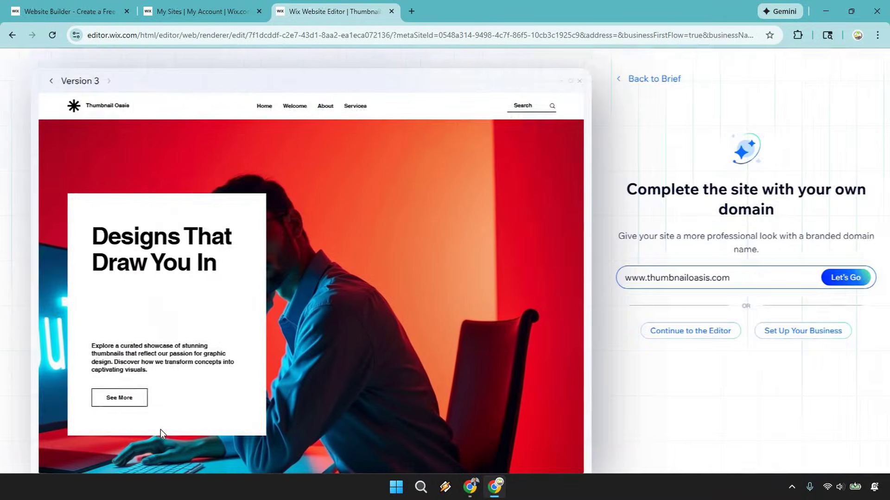
left_click(657, 335)
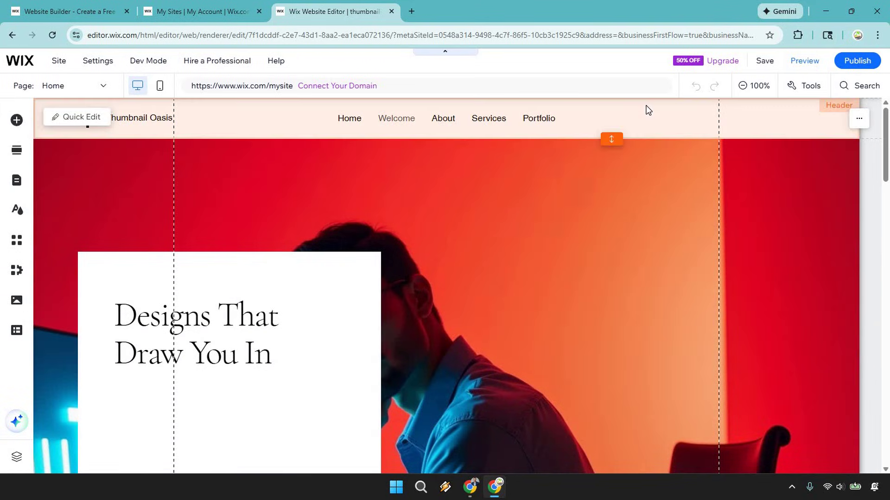
left_click(646, 111)
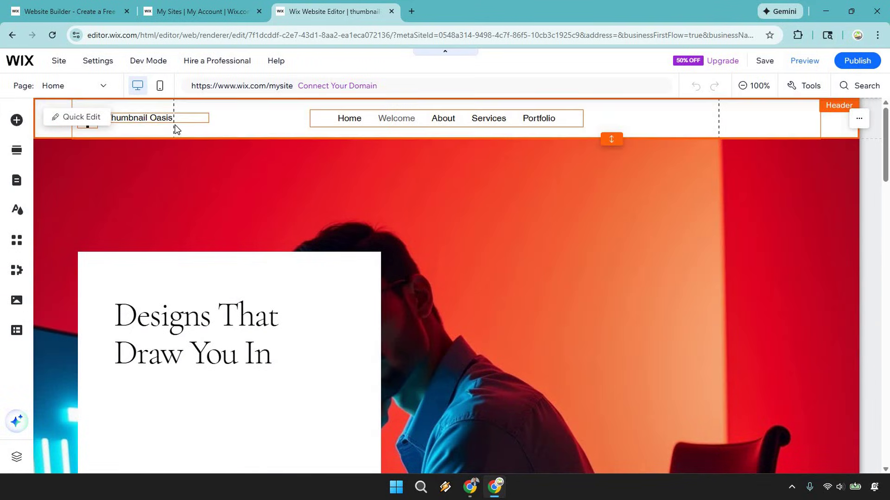
Step: Inspect the header's site name, logo and menu, then select the hero background strip
left_click(164, 117)
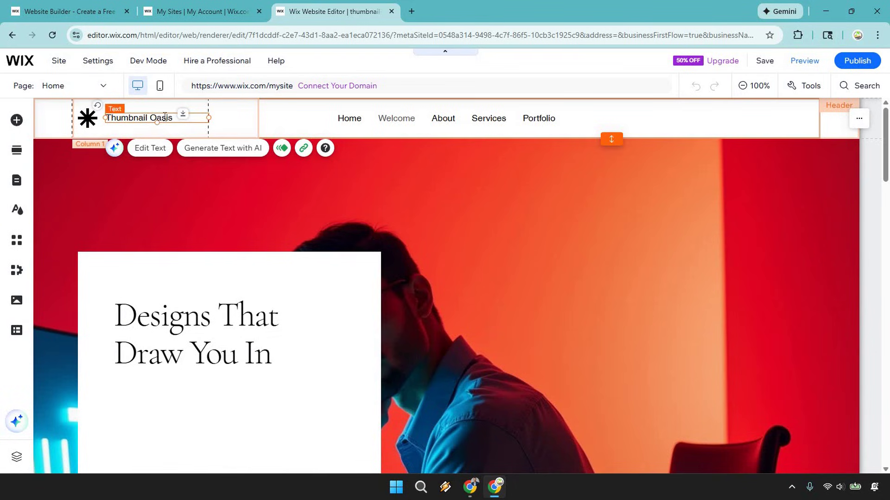
double_click(165, 117)
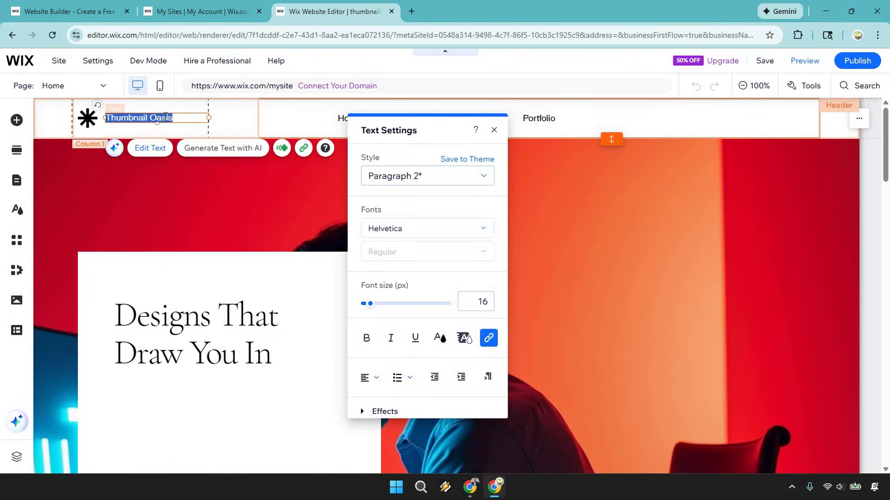
left_click(88, 118)
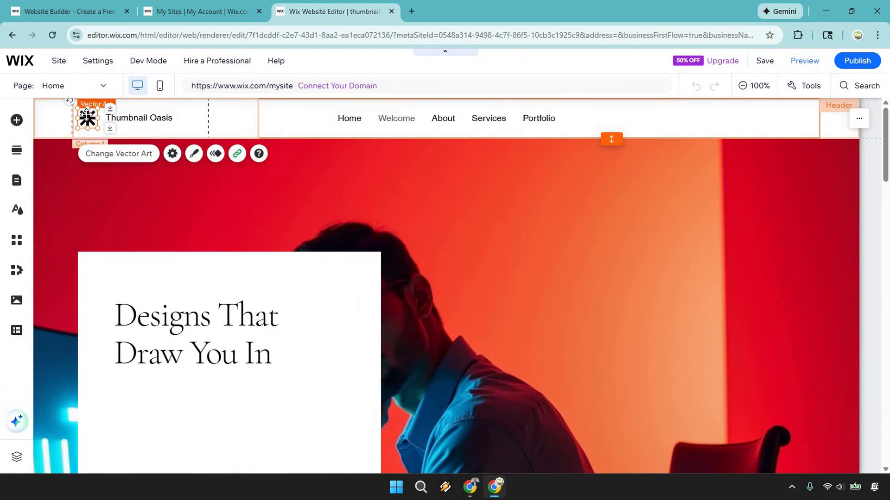
left_click(341, 117)
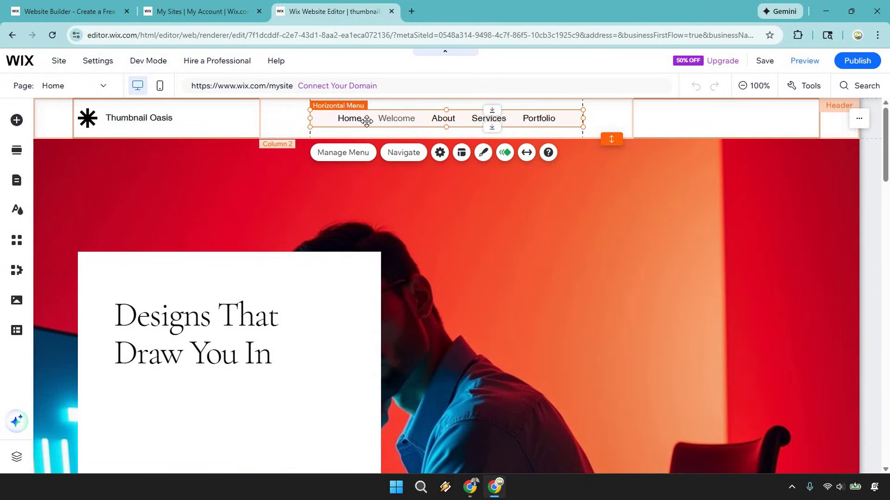
left_click(684, 195)
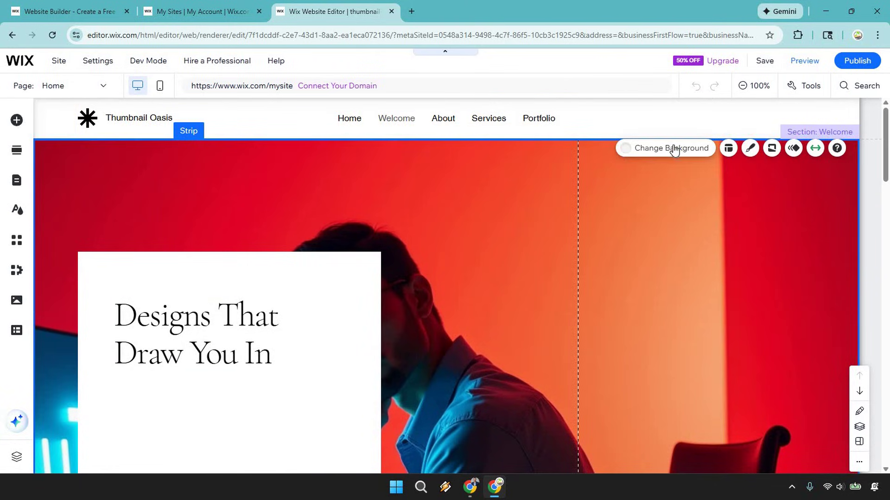
Step: Set the hero strip background to the long tail boat image from an 'island' search
left_click(675, 150)
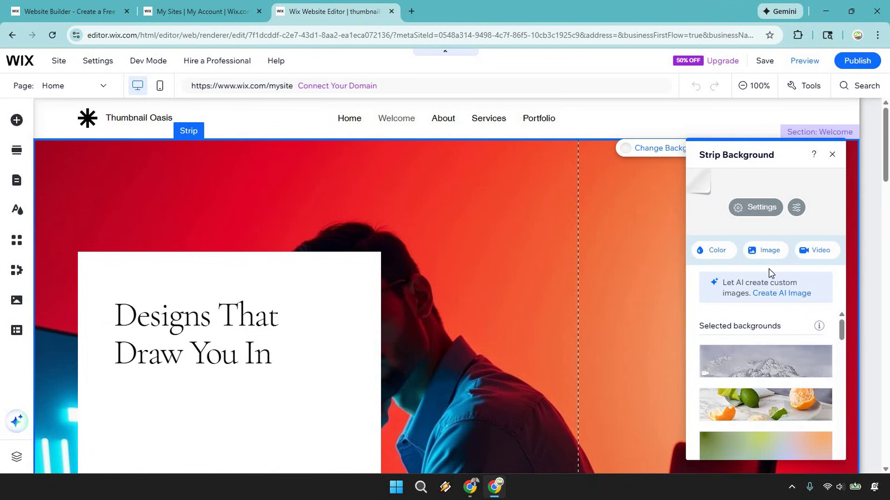
left_click(765, 253)
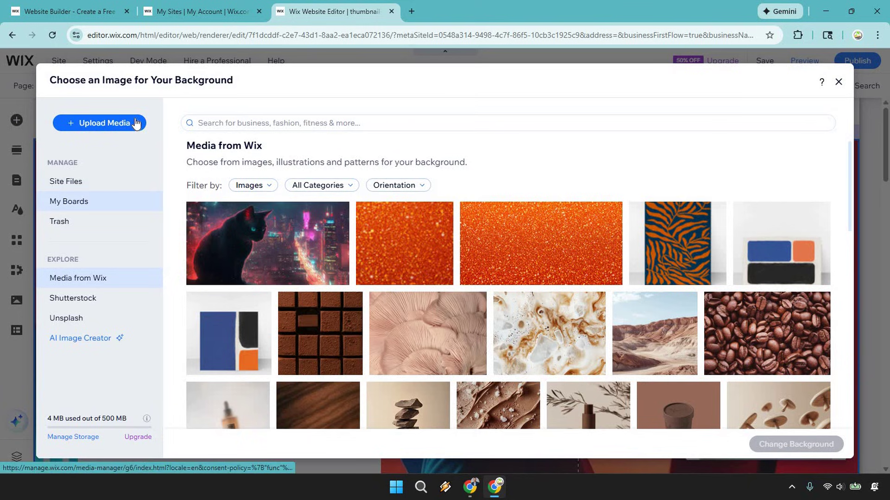
scroll(640, 278, "down", 5)
scroll(463, 209, "up", 5)
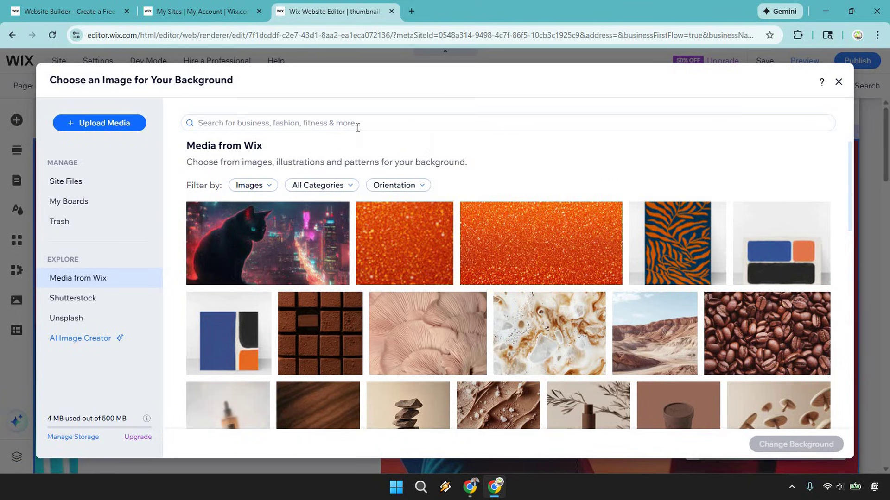
left_click(357, 123)
type("island")
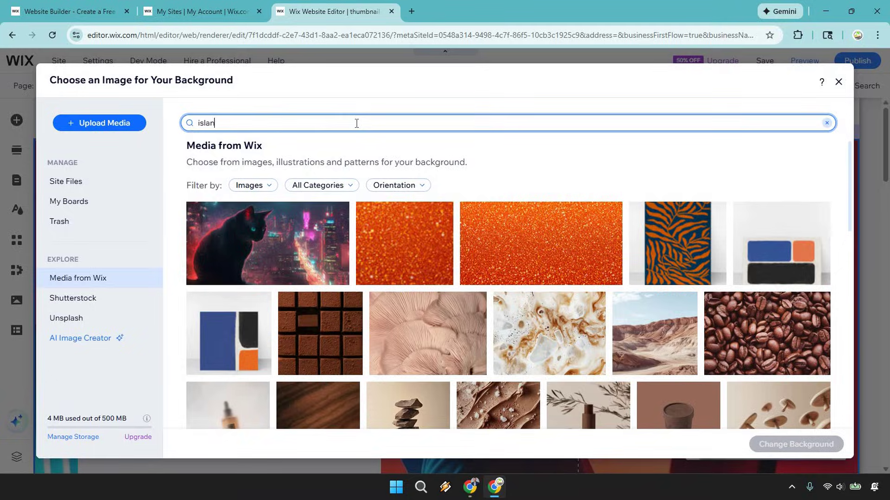
key("Return")
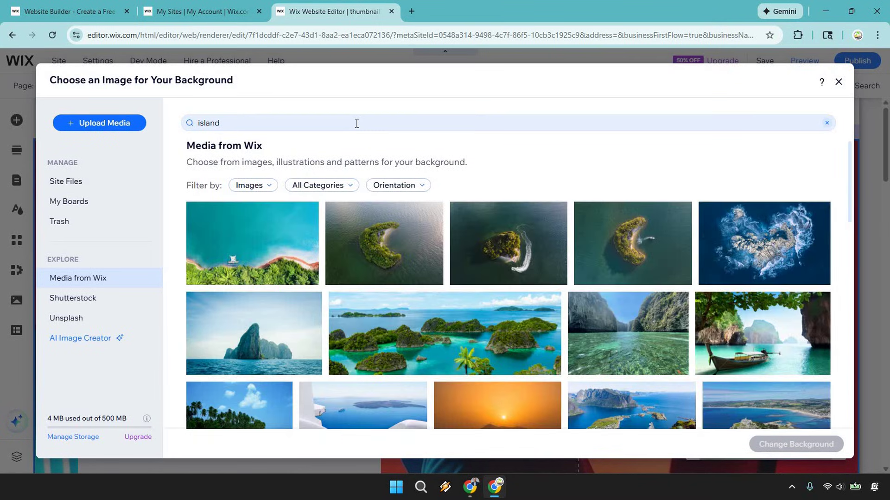
left_click(791, 334)
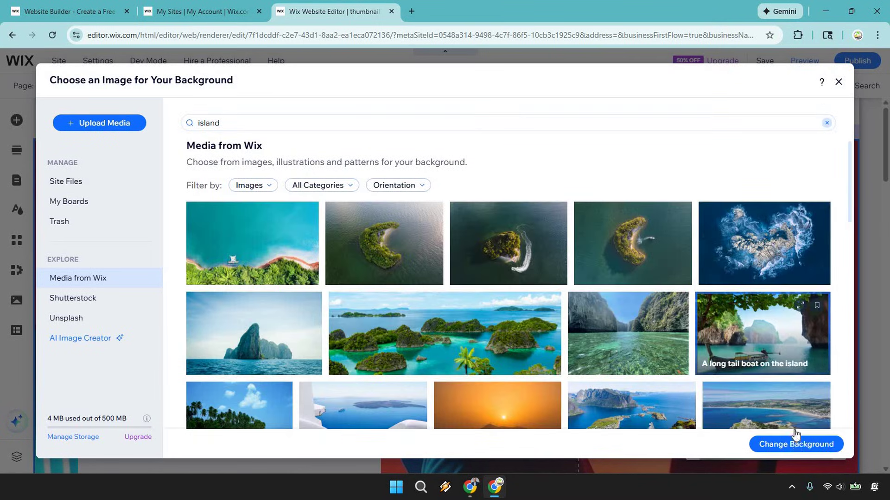
left_click(796, 444)
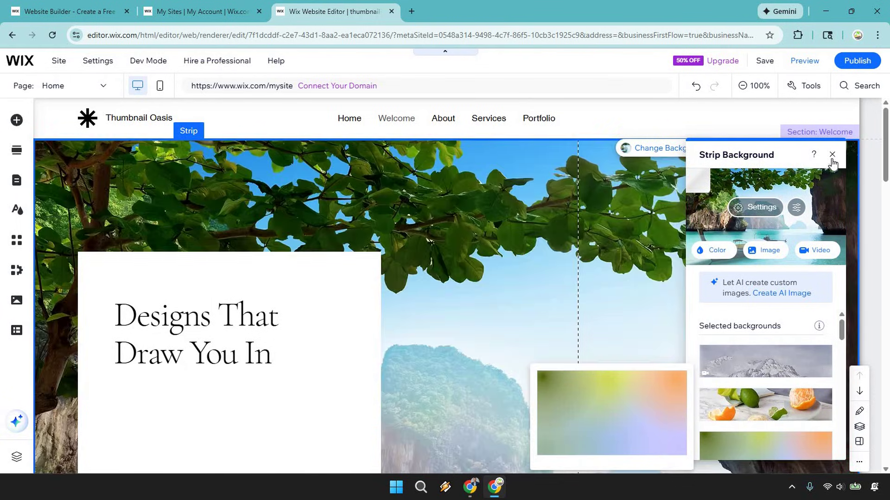
left_click(832, 156)
scroll(771, 221, "down", 4)
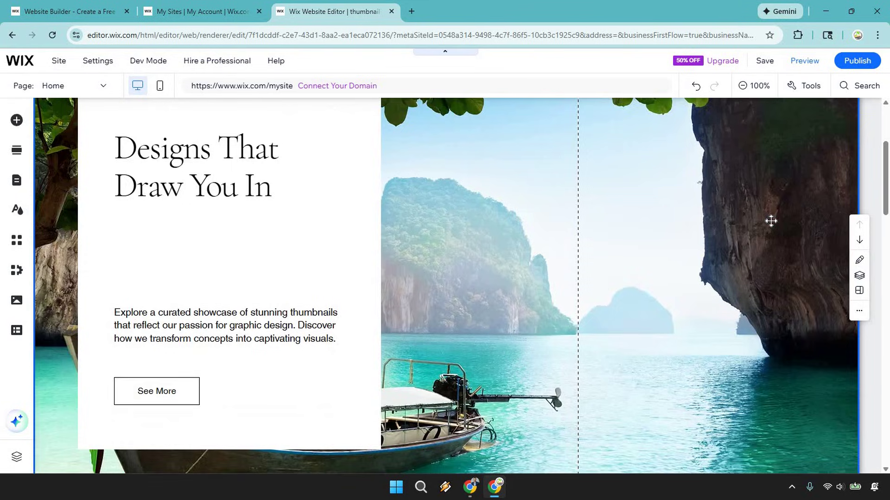
Step: Rewrite the hero heading as 'YouTube Thumbnails That Get The Click'
scroll(771, 221, "down", 4)
scroll(771, 221, "up", 6)
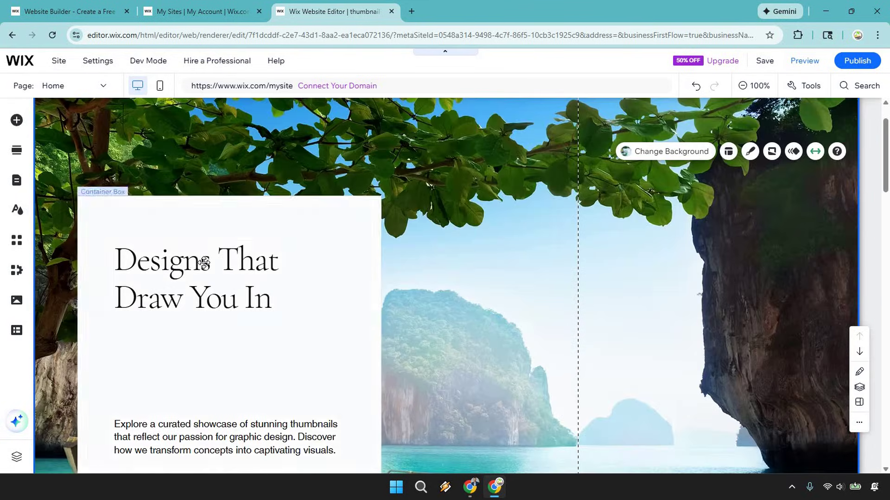
left_click(193, 262)
left_click(184, 263)
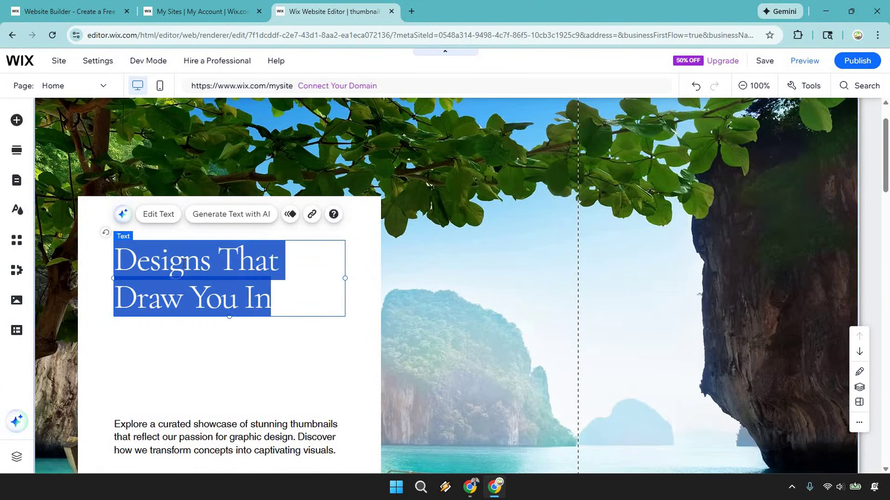
type("Y")
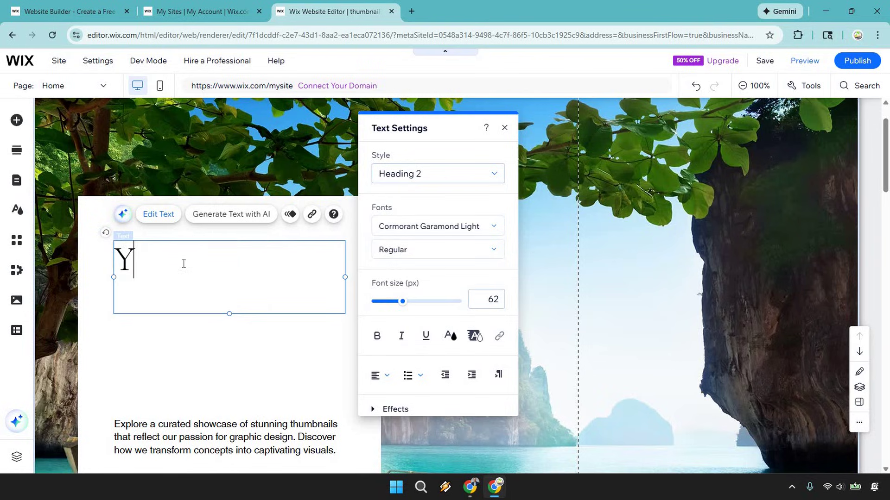
type("ouTube T")
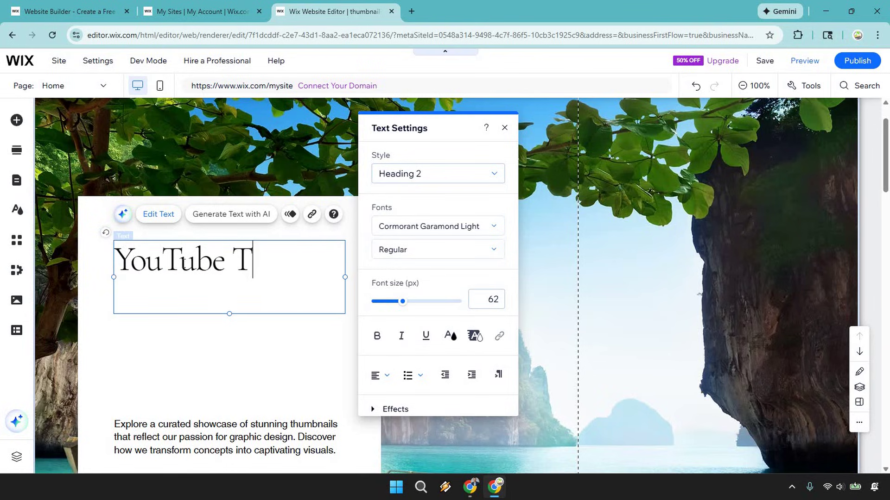
type("humbnails That ")
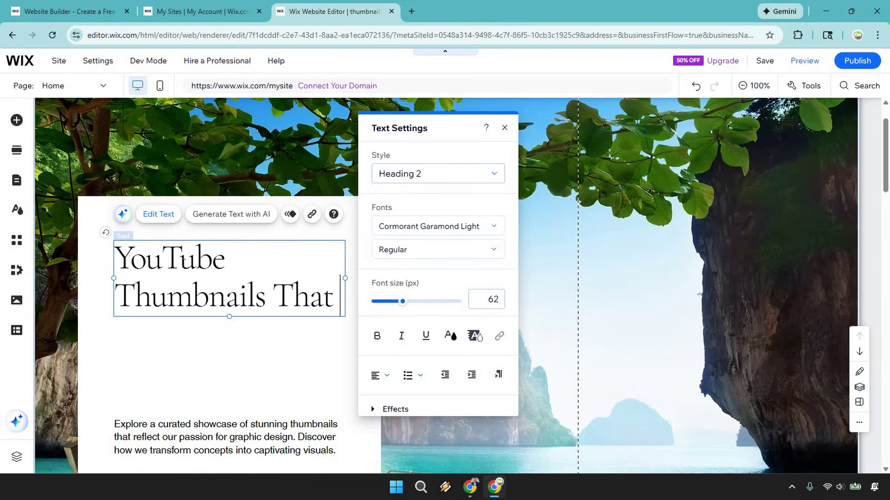
type("Get The Click")
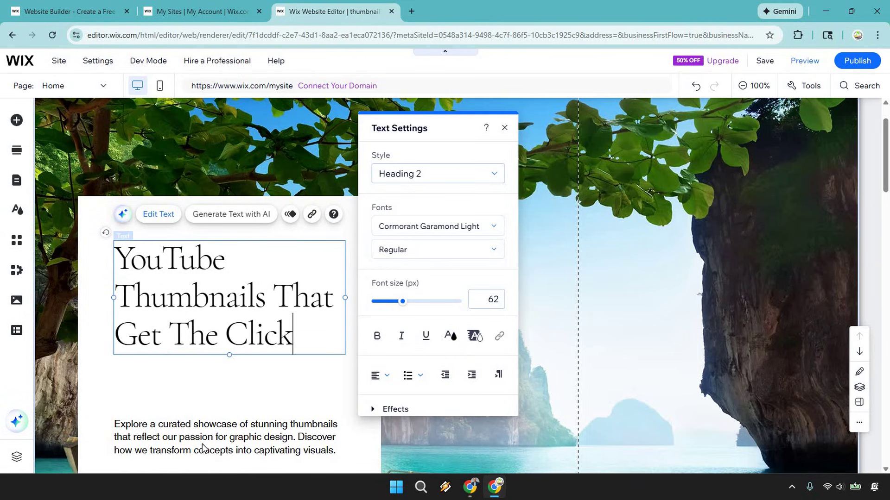
Step: Select the hero paragraph and then the See More button
left_click(202, 449)
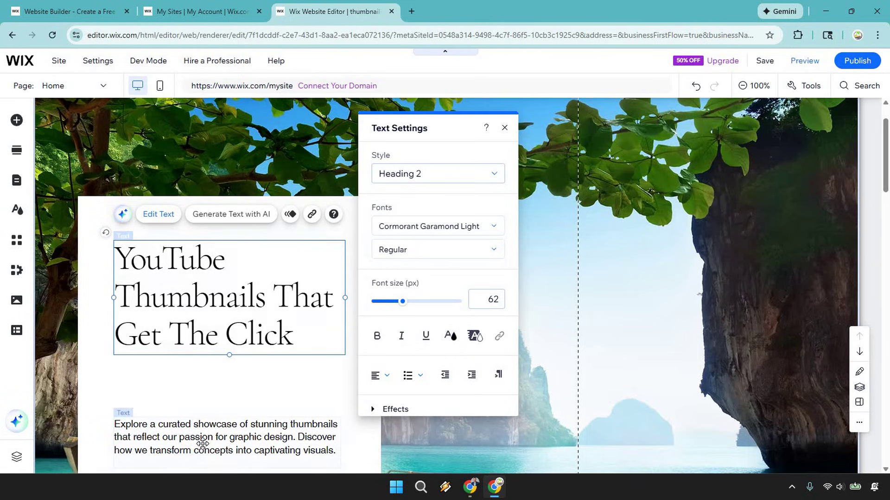
scroll(232, 347, "down", 3)
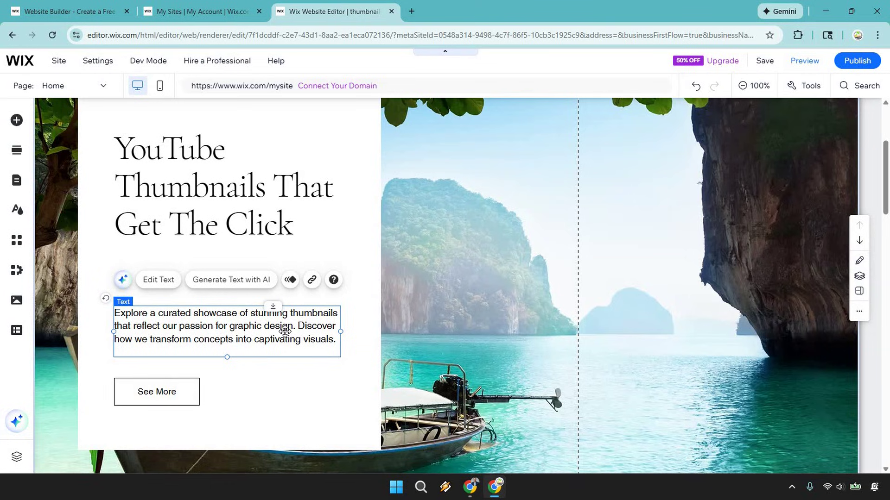
left_click(169, 392)
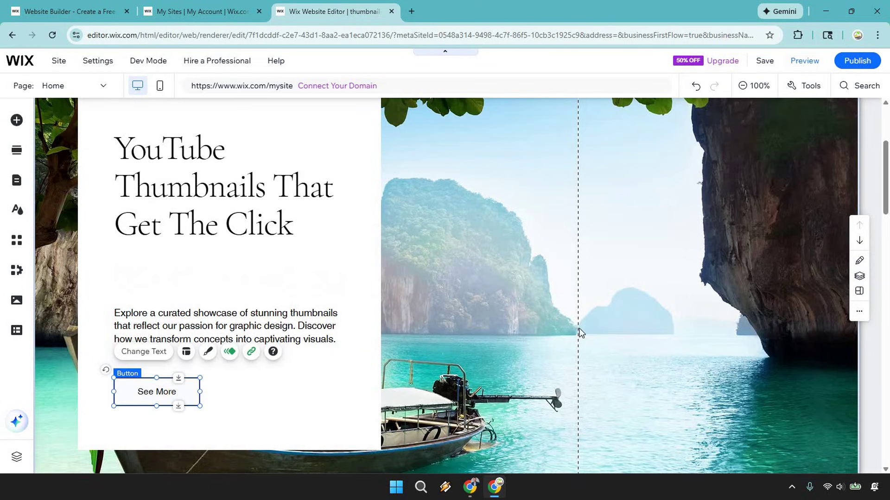
Step: Check the 'Visual Excellence in Design' About heading and paragraph, then open the section's context menu
scroll(757, 258, "down", 9)
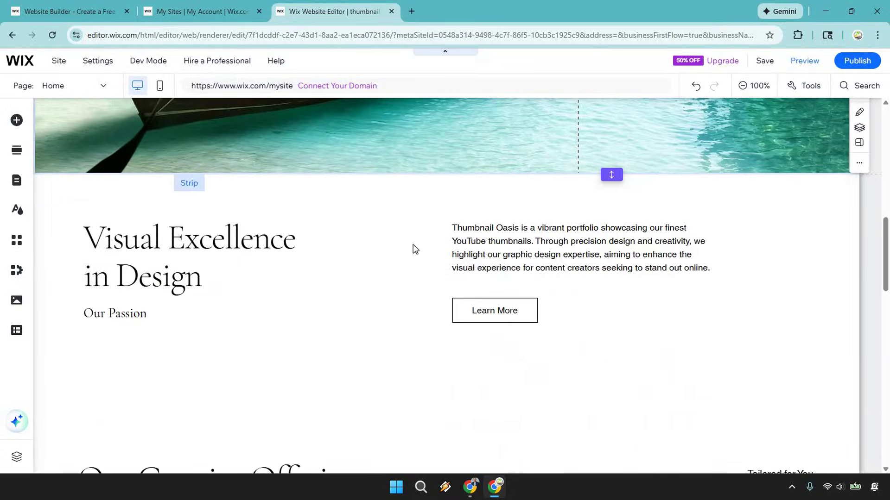
left_click(178, 246)
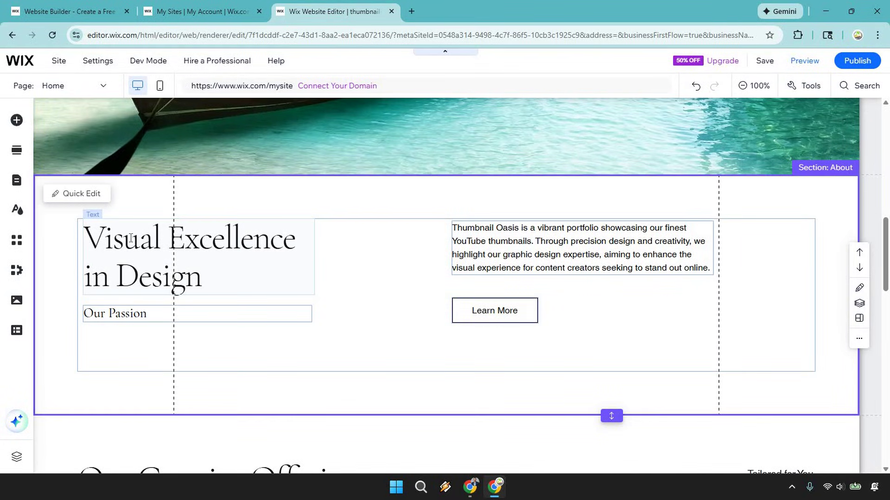
double_click(131, 239)
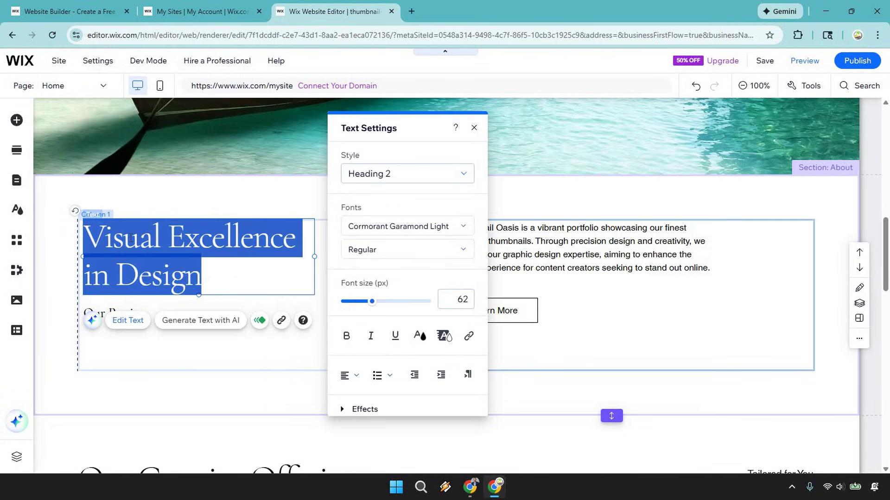
left_click(614, 254)
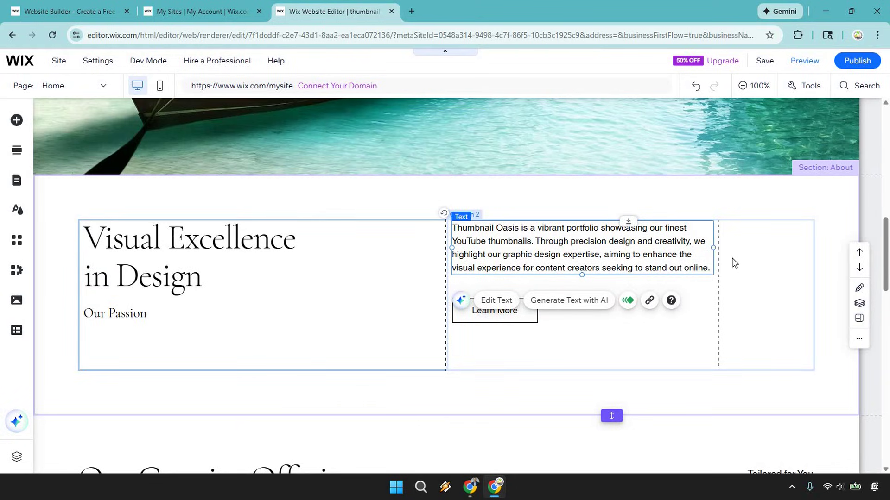
double_click(627, 249)
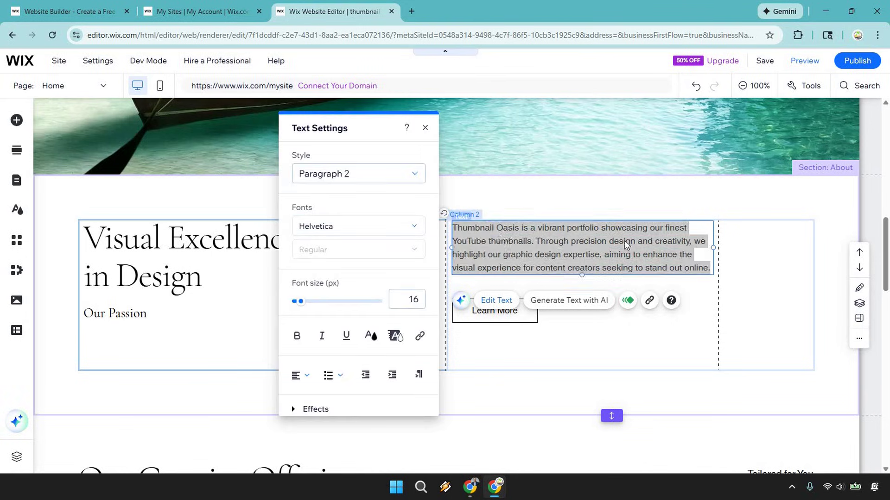
left_click(433, 264)
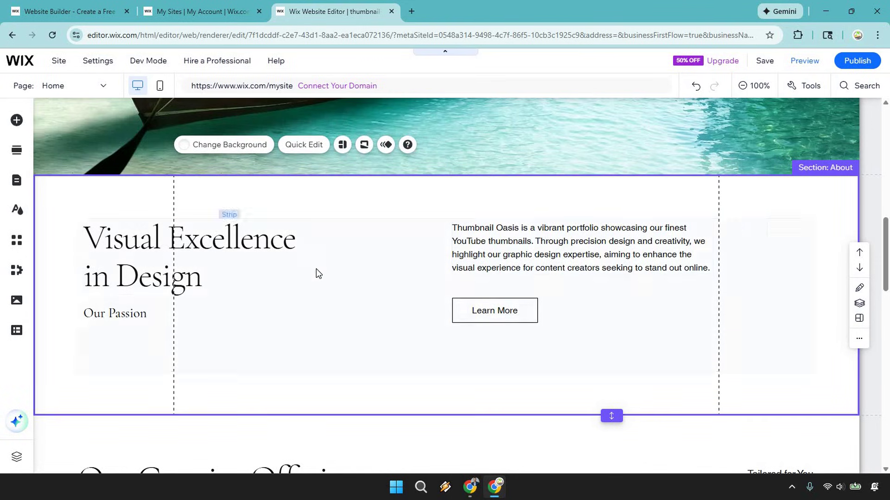
right_click(828, 190)
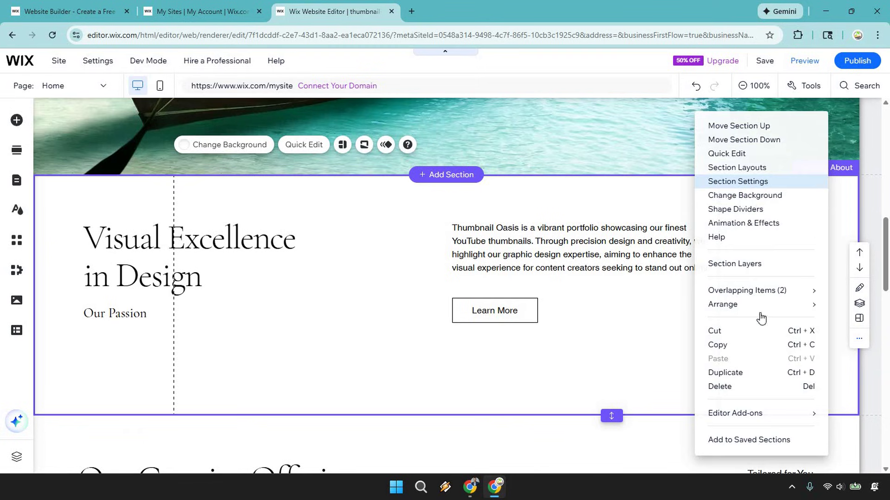
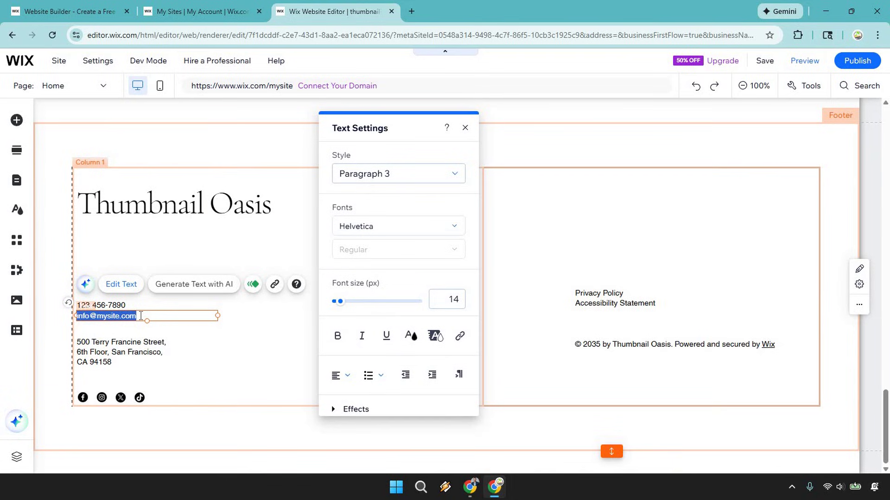
Step: Link the footer's email text to its email address with the subject 'hey, about your service'
left_click_drag(143, 316, 79, 320)
left_click(460, 336)
left_click(327, 293)
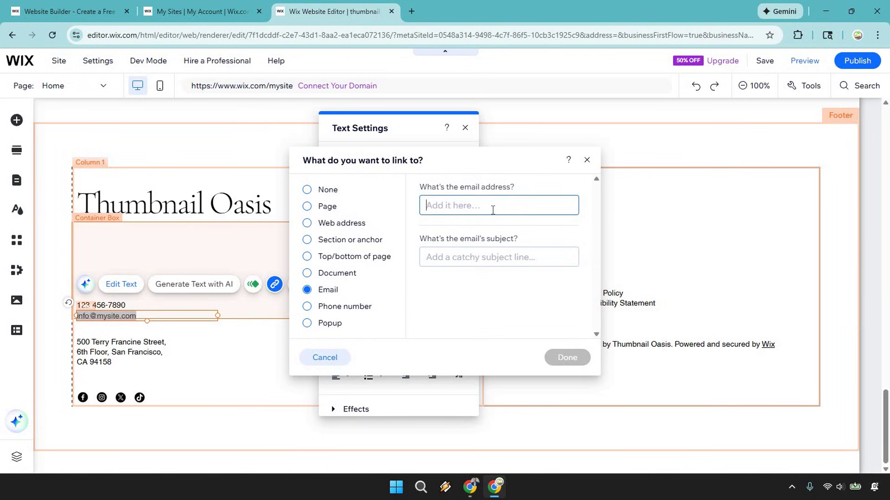
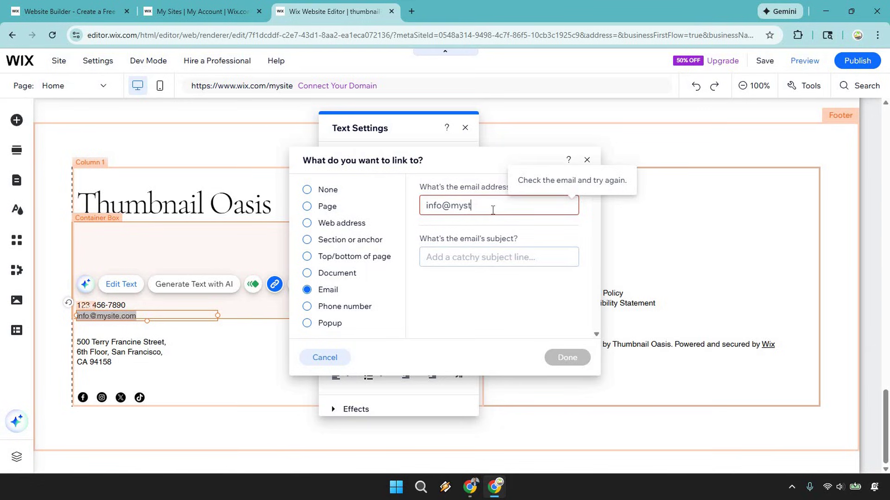
key("BackSpace")
key("Tab")
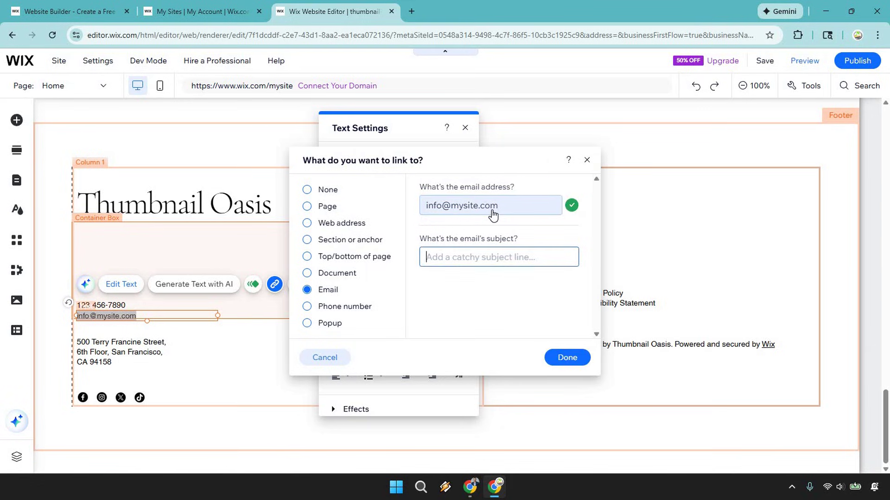
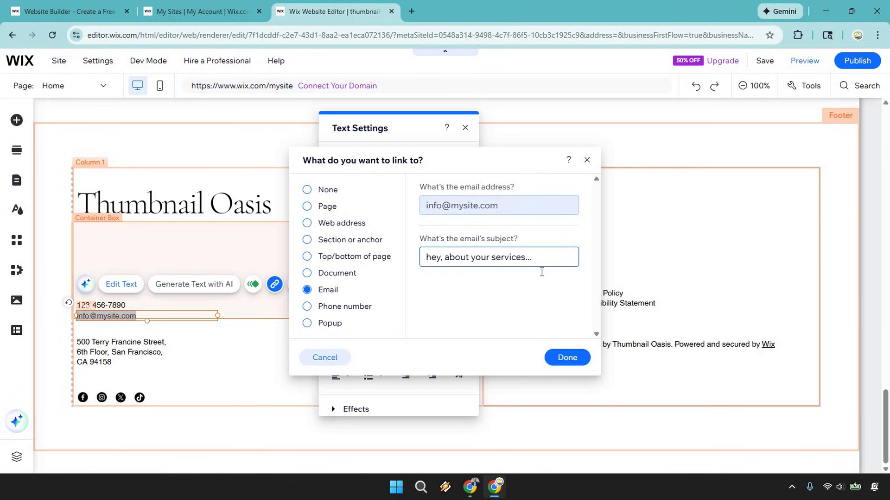
left_click(568, 357)
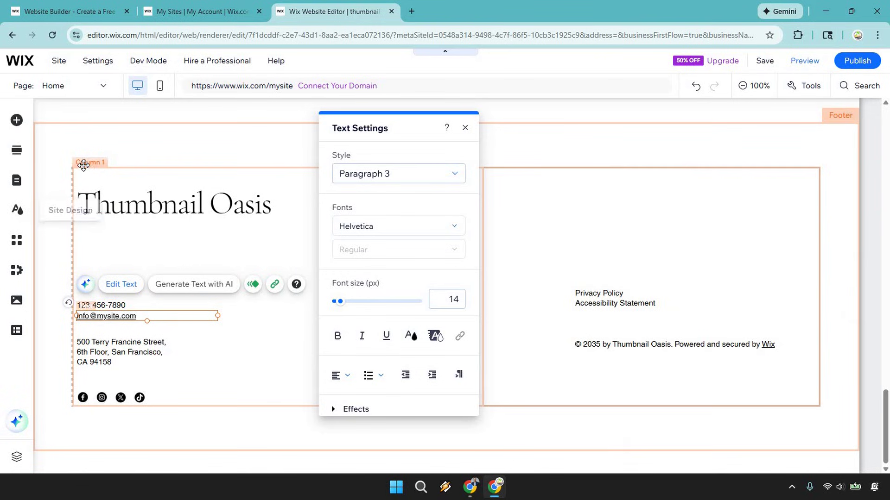
left_click(465, 128)
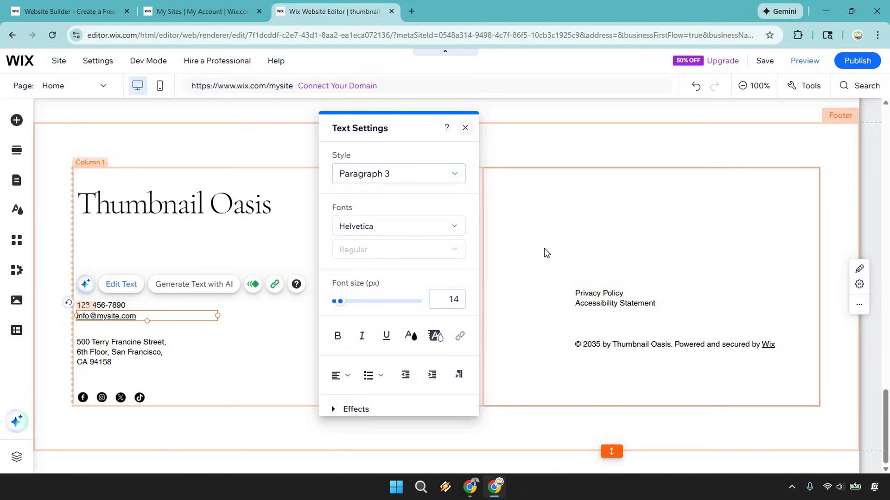
left_click(613, 294)
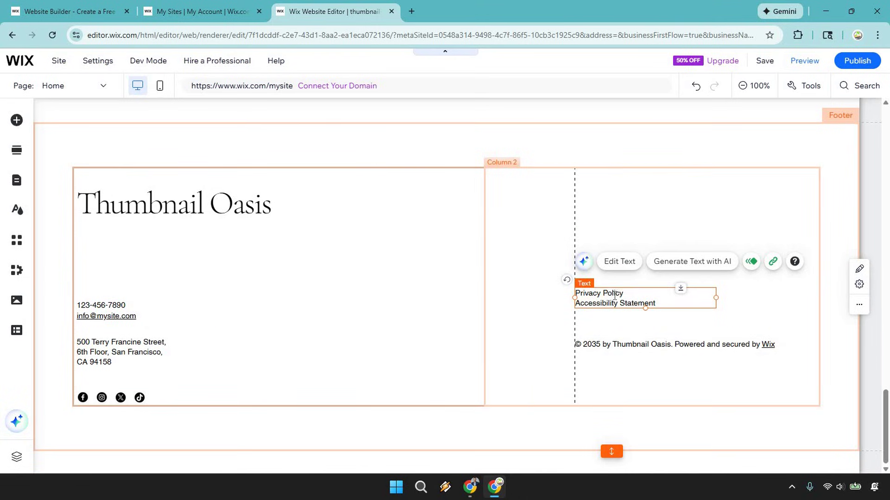
double_click(614, 295)
left_click(629, 294)
left_click_drag(623, 293, 578, 292)
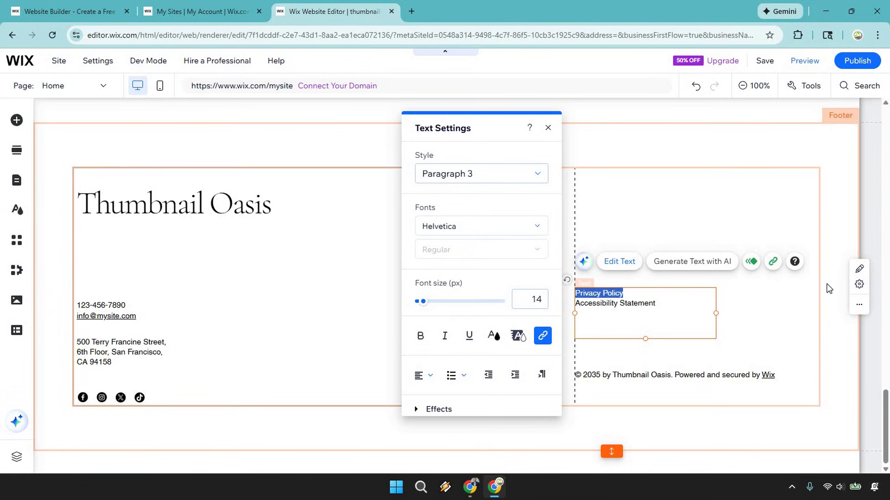
left_click(772, 261)
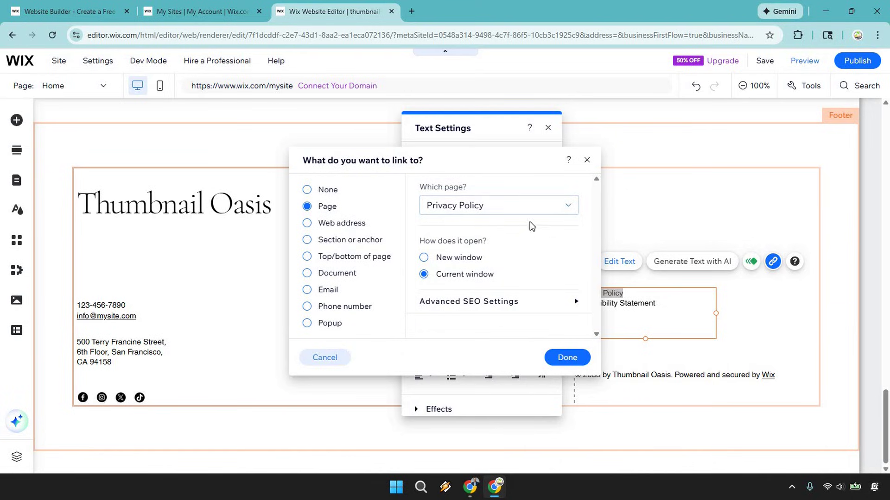
left_click(307, 225)
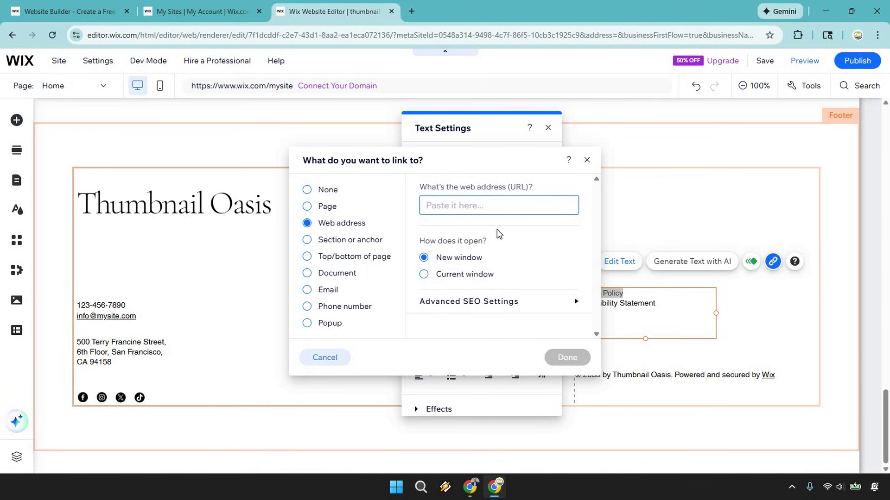
left_click(547, 128)
left_click(548, 127)
Step: Save the site on the free Wix address ending in thumbnail-oasis, then open Preview
scroll(683, 256, "up", 15)
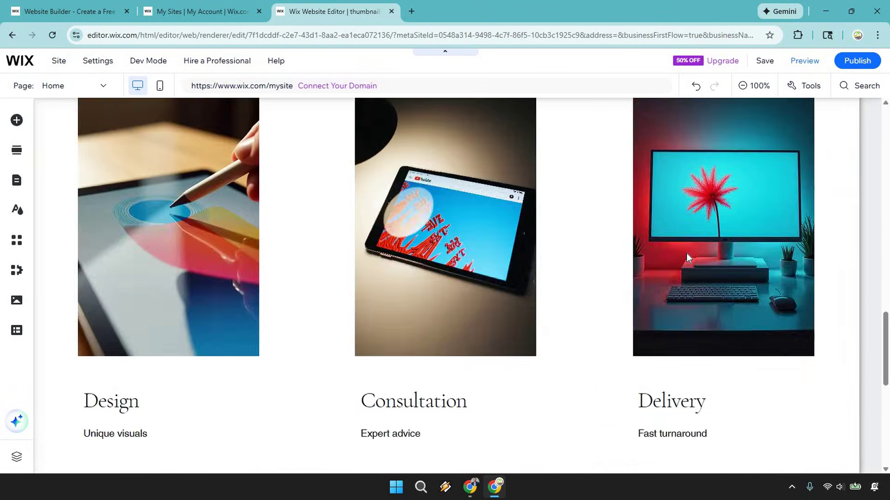
scroll(686, 253, "up", 1)
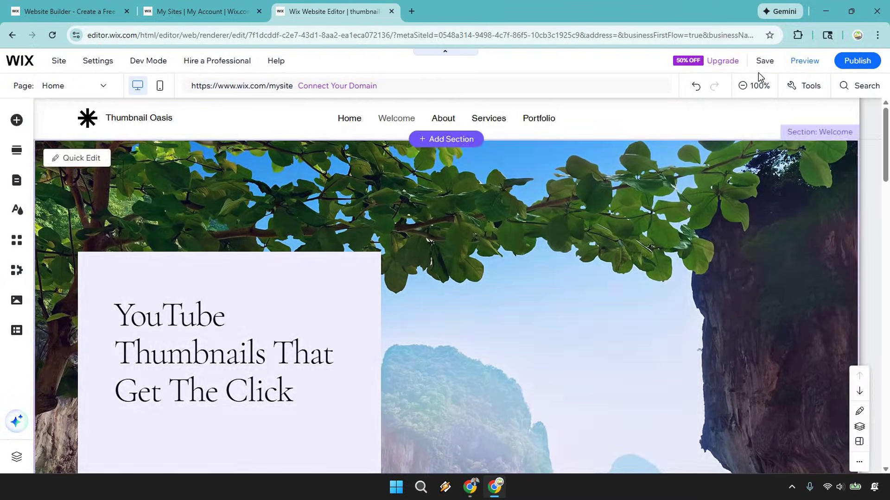
left_click(764, 61)
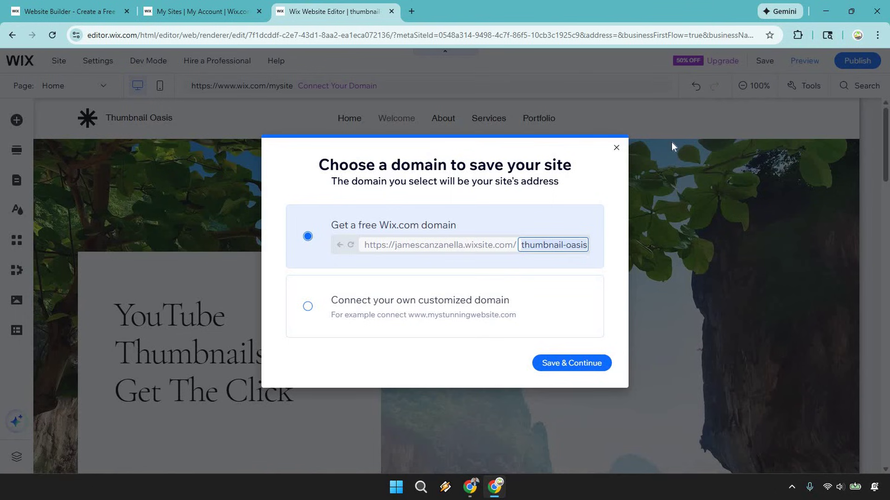
left_click(582, 364)
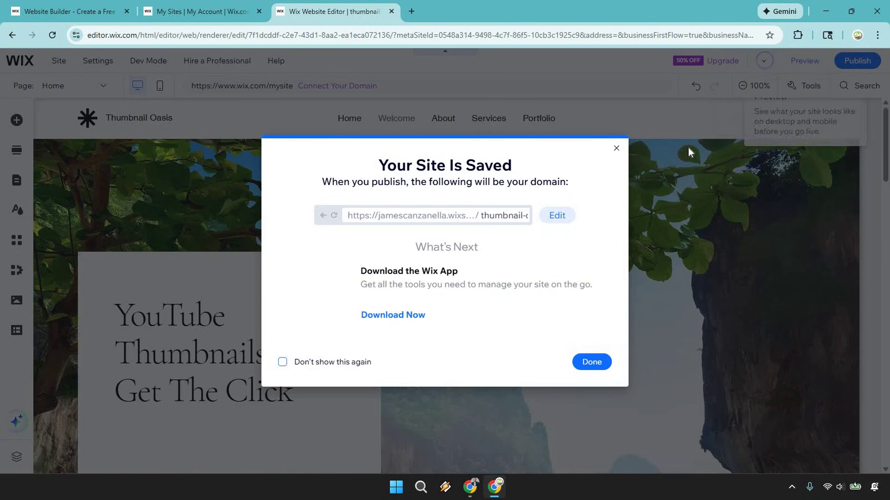
left_click(800, 72)
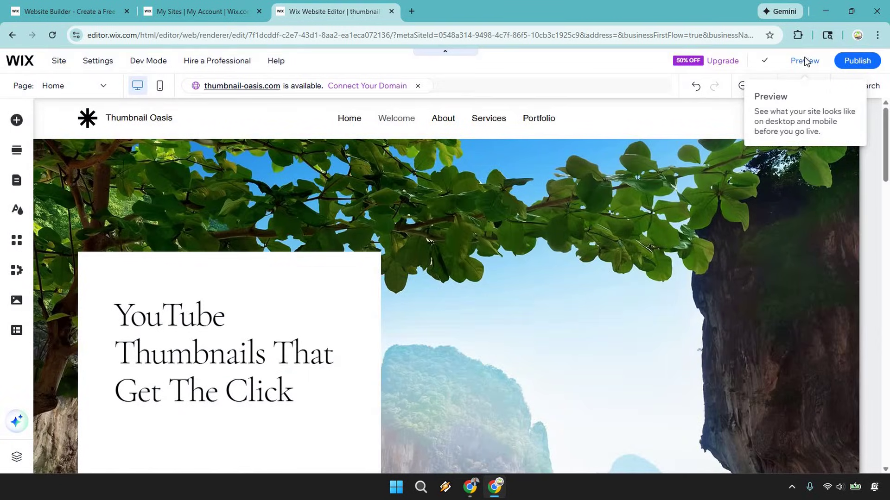
left_click(805, 61)
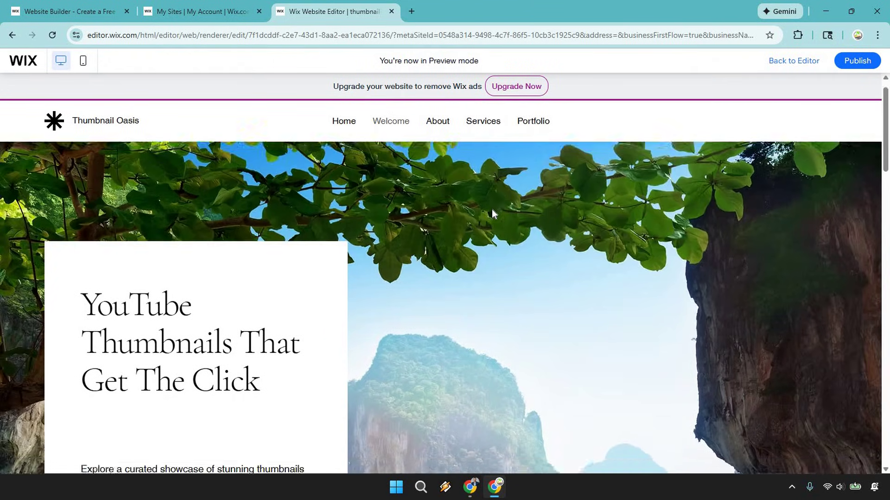
Step: In Preview, follow the hero's See More link and scroll through the portfolio content
scroll(494, 214, "down", 3)
scroll(491, 209, "down", 1)
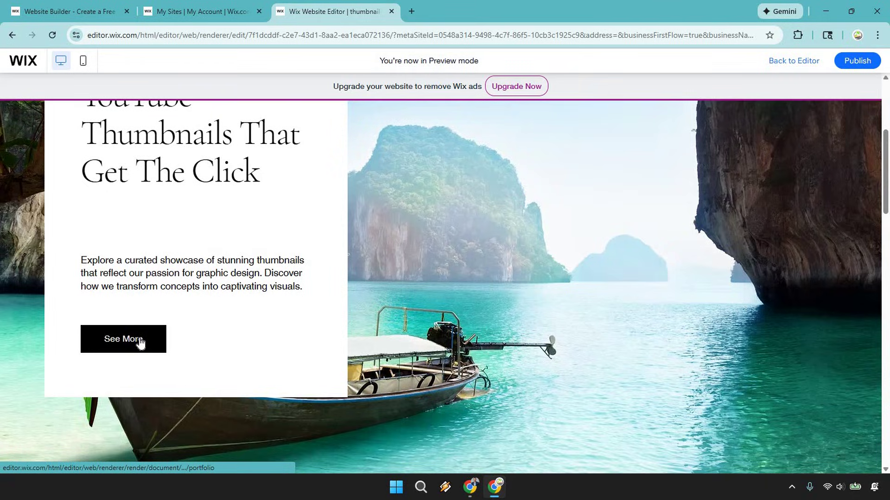
left_click(141, 345)
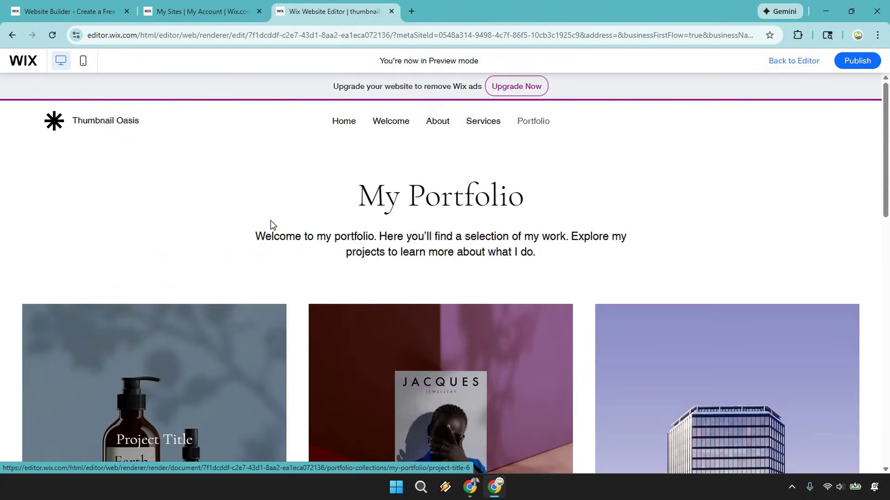
scroll(464, 308, "down", 5)
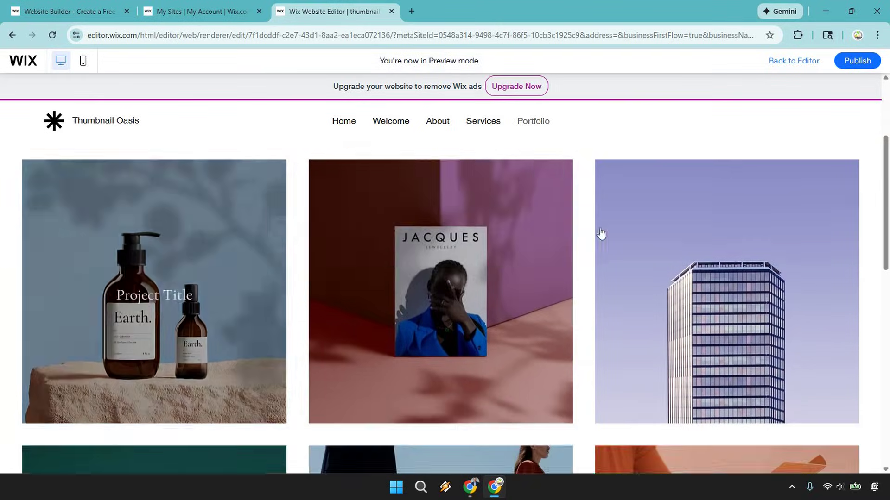
scroll(601, 233, "down", 8)
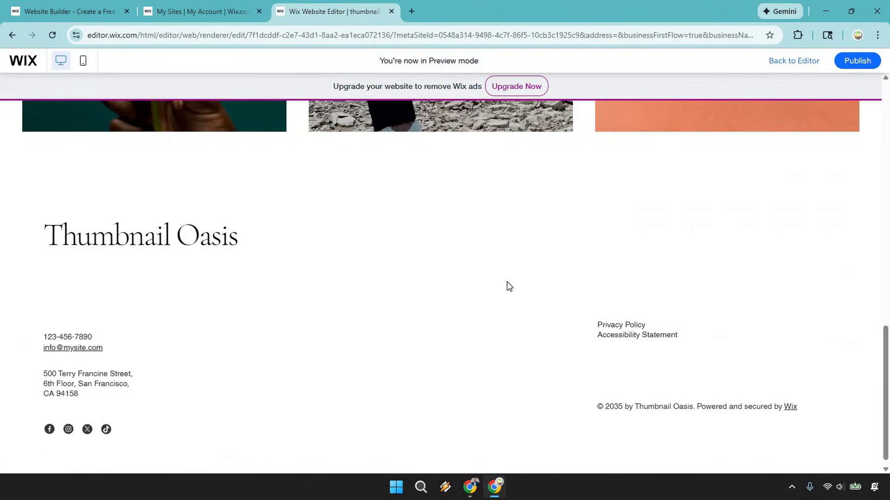
scroll(508, 287, "up", 3)
scroll(508, 287, "up", 15)
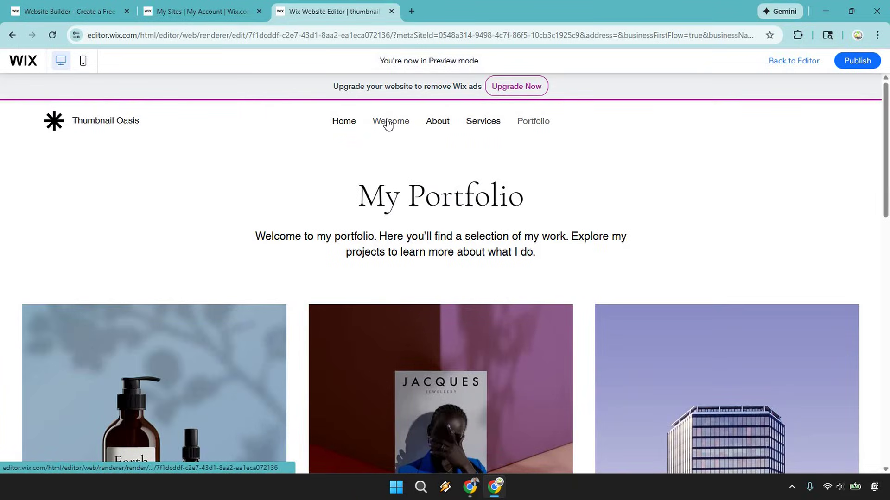
scroll(585, 185, "down", 10)
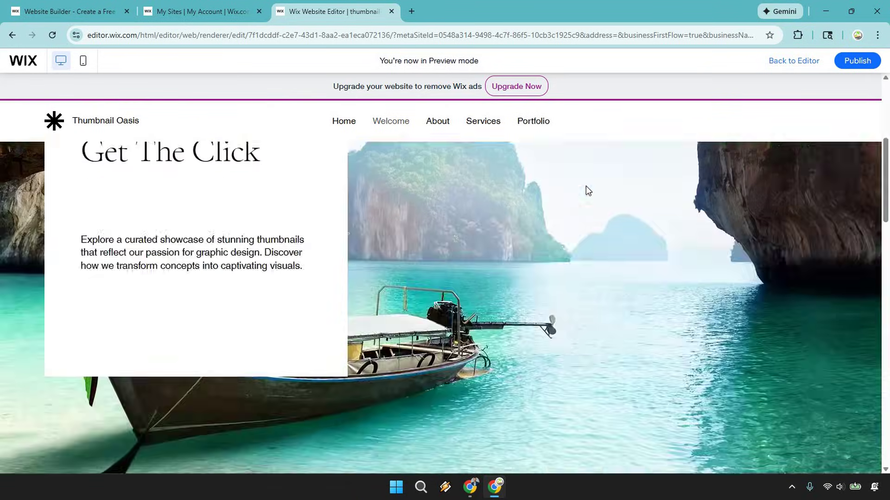
scroll(586, 187, "down", 5)
scroll(578, 213, "up", 10)
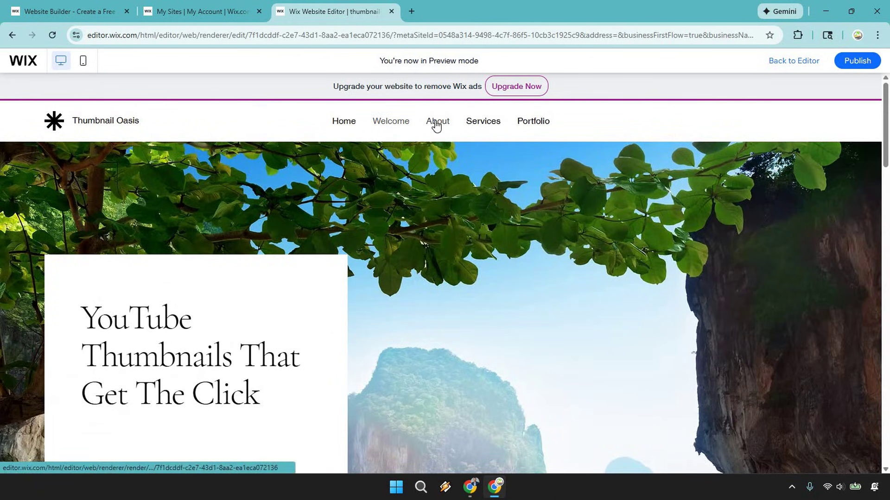
scroll(568, 182, "down", 1)
scroll(568, 182, "down", 8)
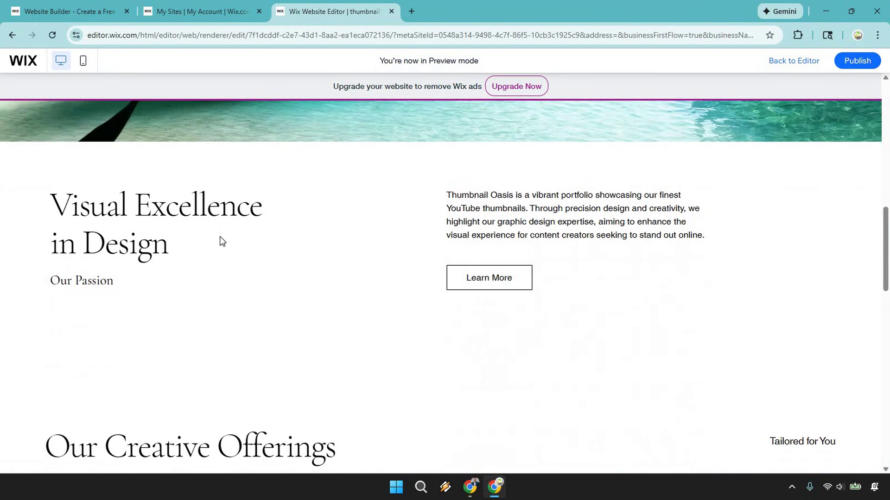
scroll(487, 226, "up", 9)
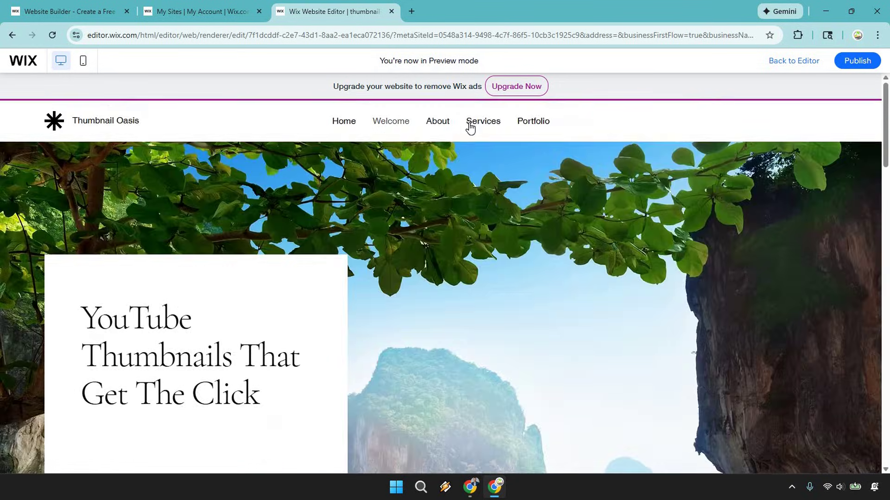
scroll(555, 244, "down", 8)
scroll(555, 243, "down", 5)
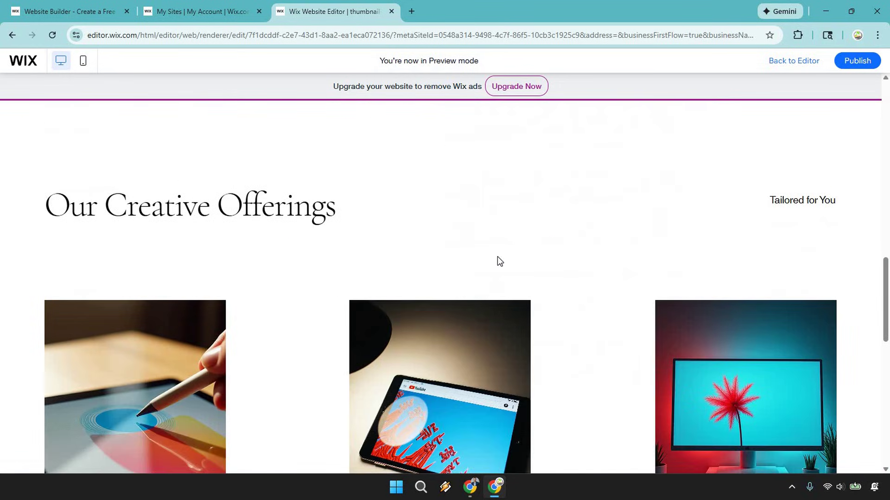
scroll(497, 257, "up", 12)
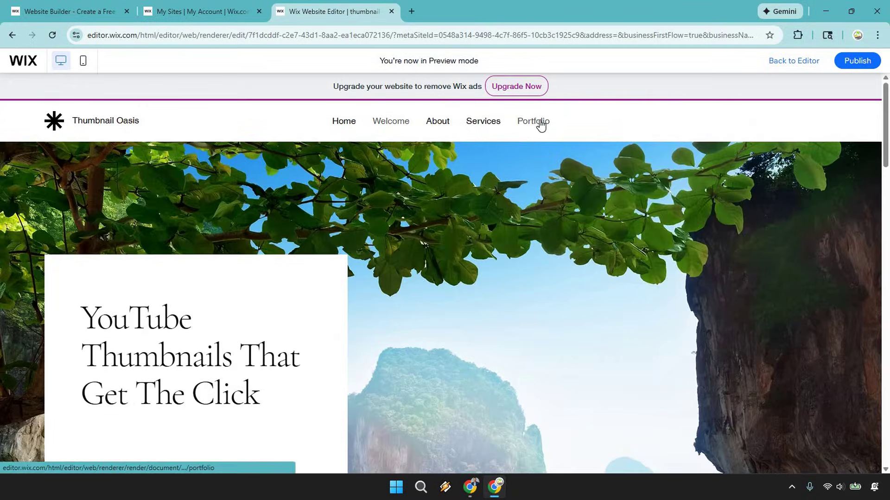
Step: Visit the Portfolio and Home pages from the navigation, then return to the editor
left_click(541, 125)
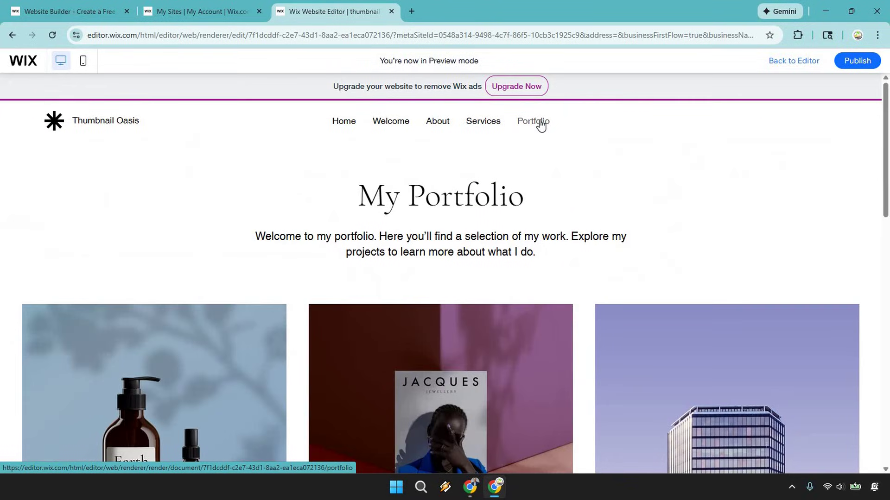
left_click(351, 126)
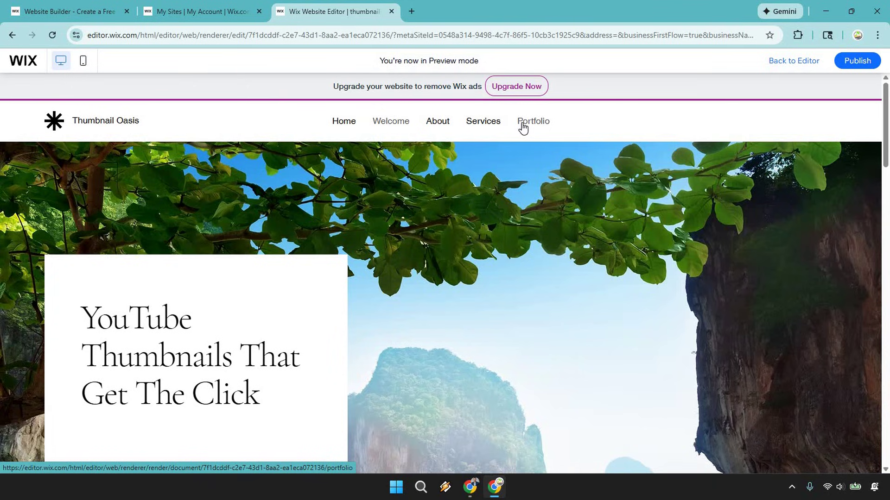
scroll(572, 228, "down", 6)
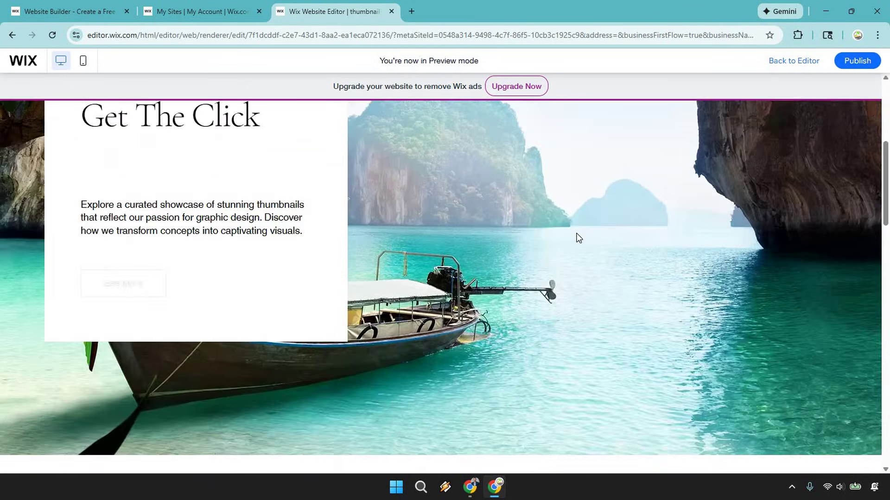
scroll(578, 237, "up", 2)
scroll(579, 239, "up", 4)
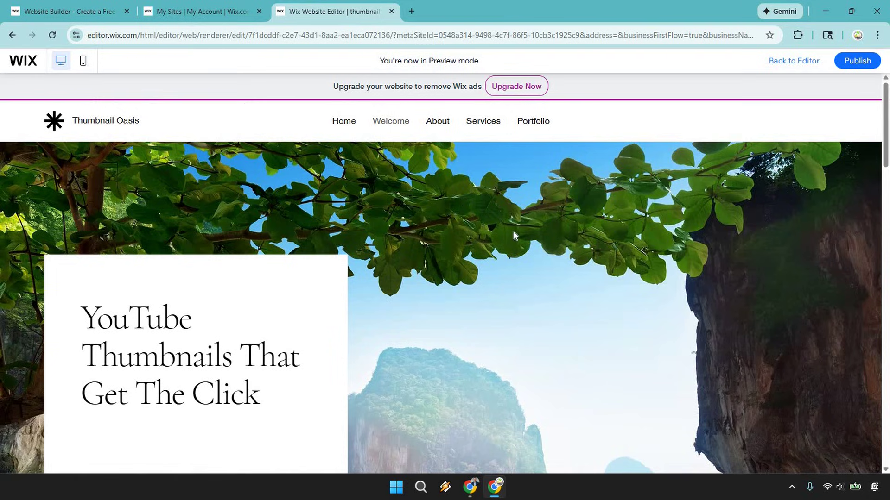
scroll(513, 231, "down", 5)
scroll(440, 224, "up", 2)
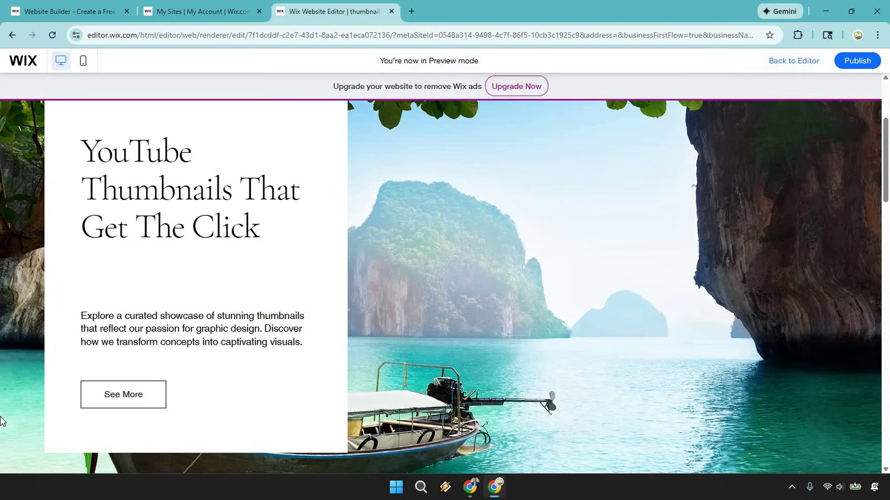
scroll(249, 285, "up", 3)
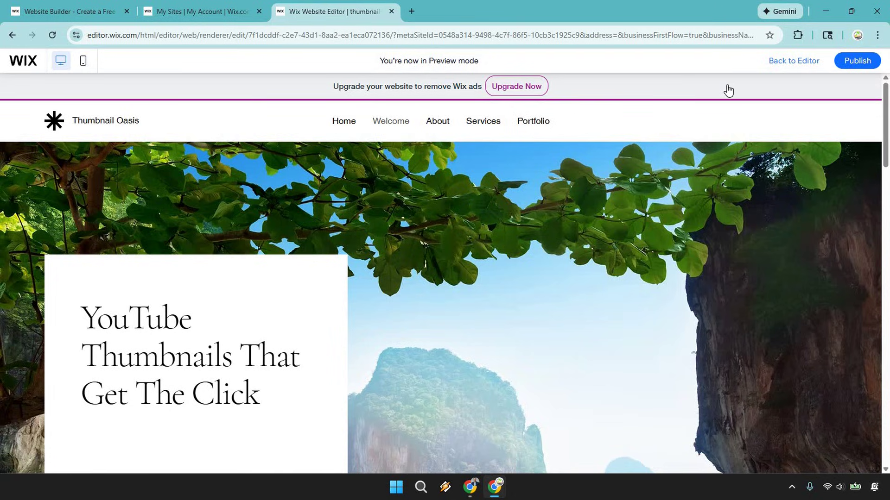
key("ctrl+shift+p")
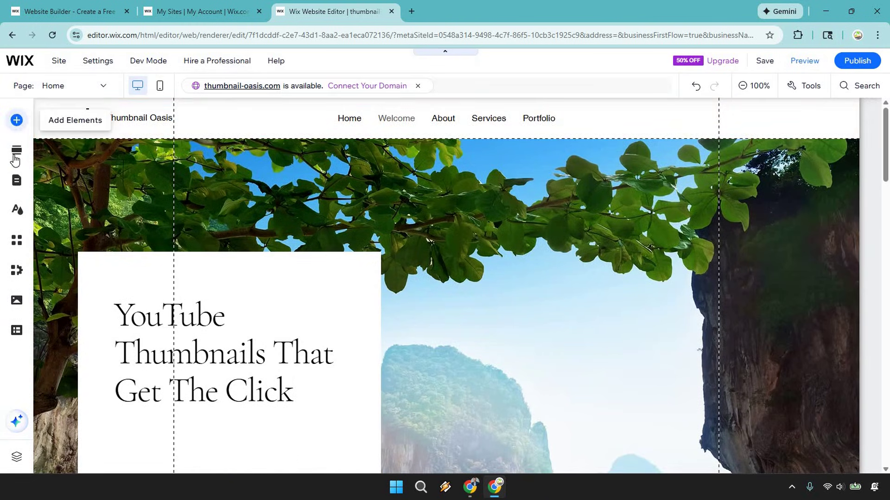
Step: Switch the editor to the Portfolio page through Pages & Menu
left_click(16, 181)
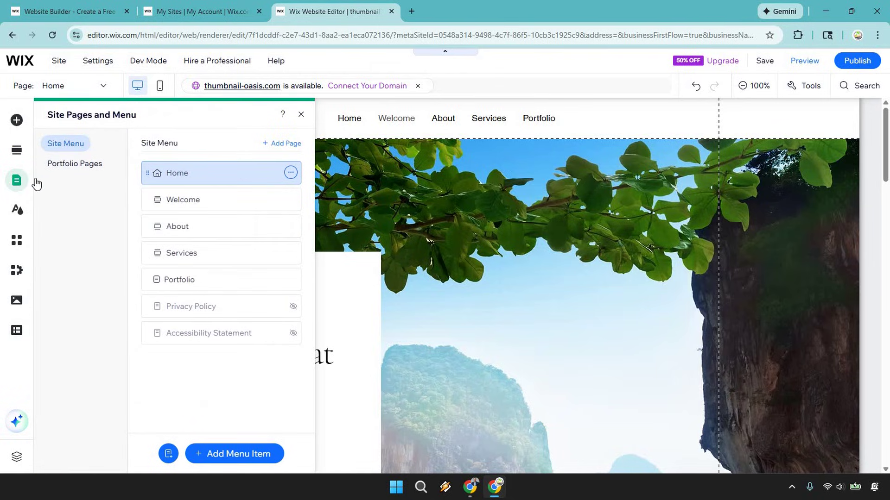
left_click(192, 281)
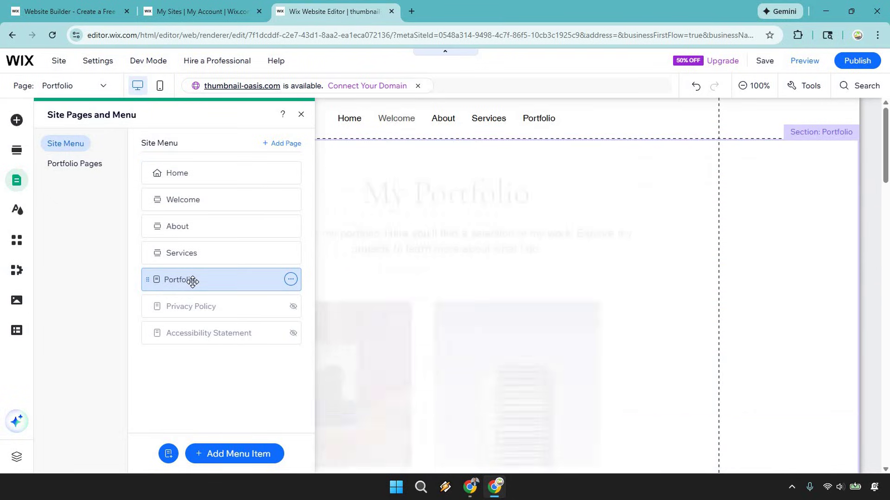
left_click(299, 115)
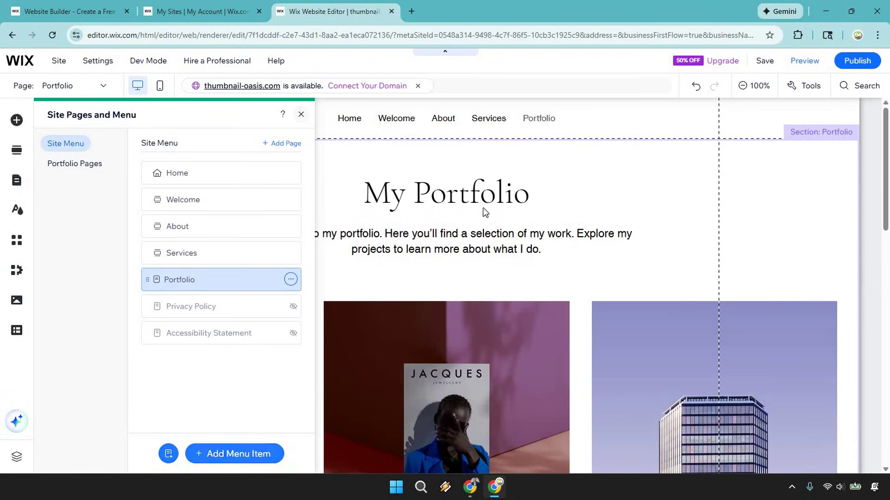
Step: Launch the AI portfolio setup wizard from the portfolio section's Manage Projects
left_click(433, 193)
left_click(431, 193)
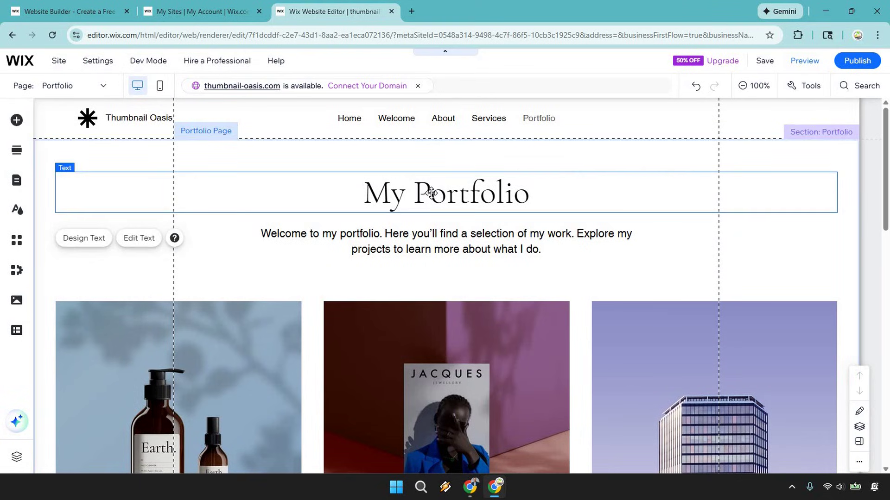
double_click(423, 250)
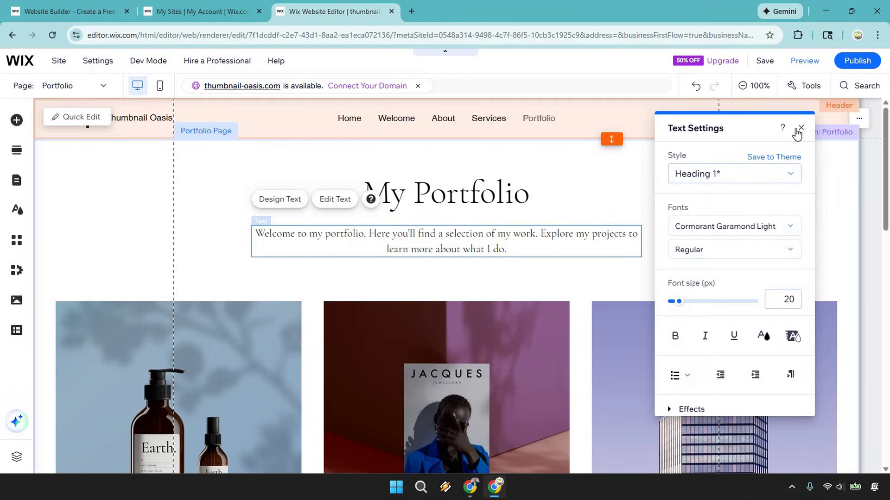
left_click(801, 130)
scroll(503, 211, "down", 3)
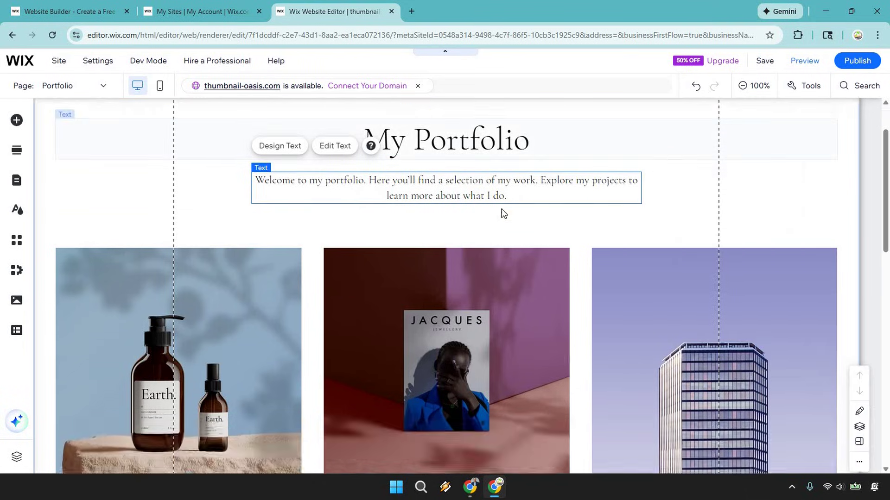
scroll(834, 234, "up", 3)
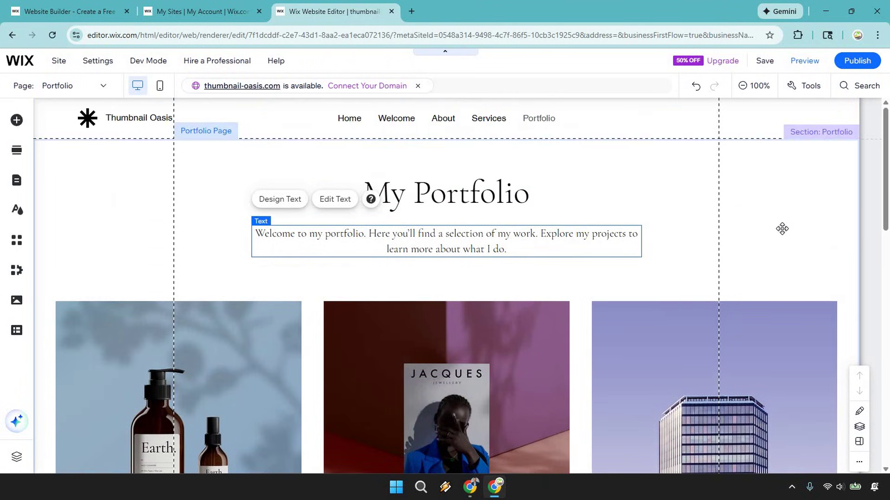
left_click(782, 229)
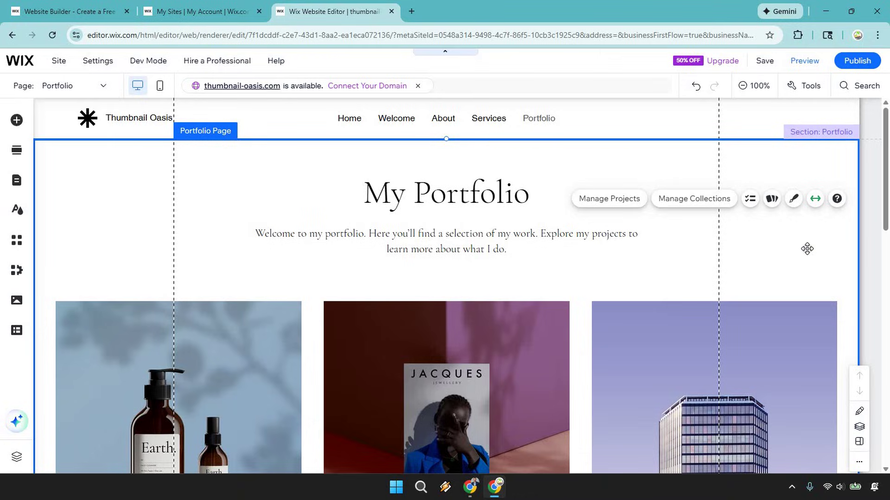
left_click(604, 203)
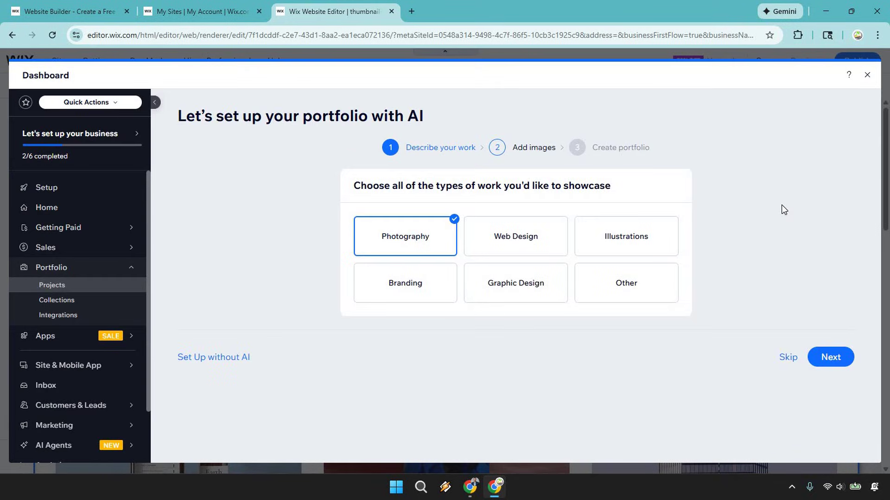
Step: Choose Web Design and Graphic Design as work types, drop Photography, and continue
left_click(520, 241)
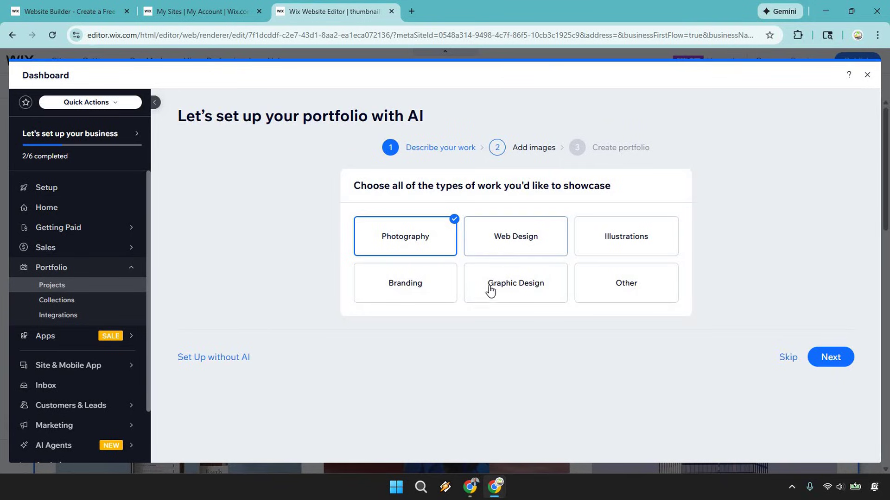
left_click(415, 232)
left_click(502, 284)
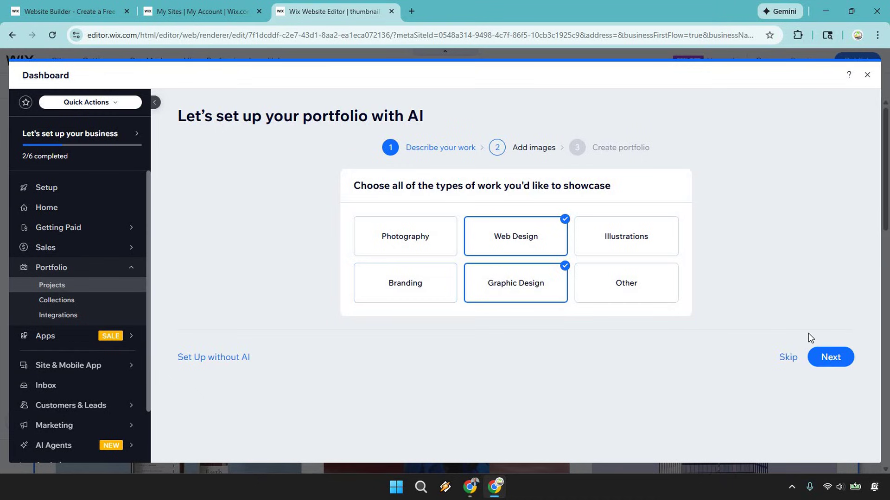
left_click(825, 357)
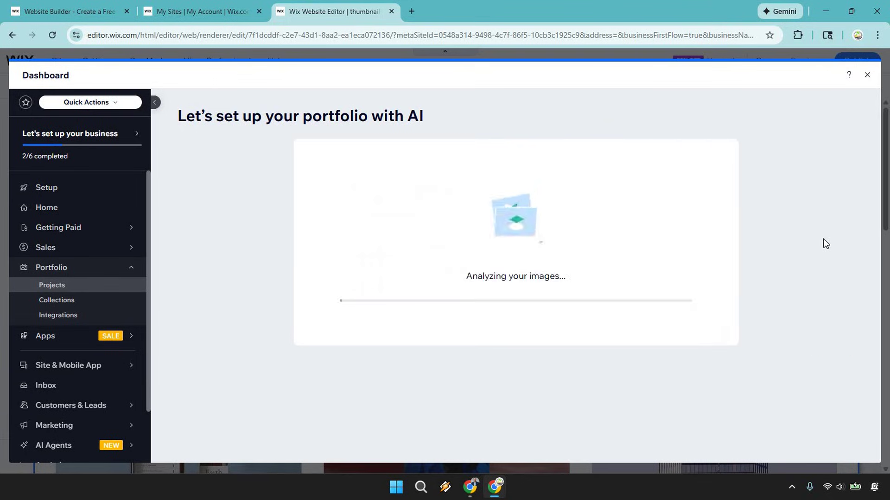
Step: Retitle the project 'Software Reviews', describe it 'These thumbnails are about...', and create the portfolio
triple_click(324, 215)
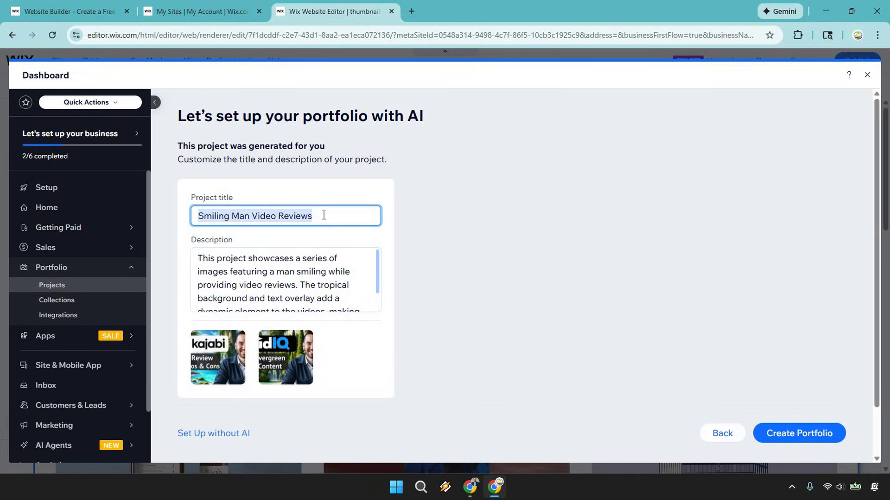
type("Softw")
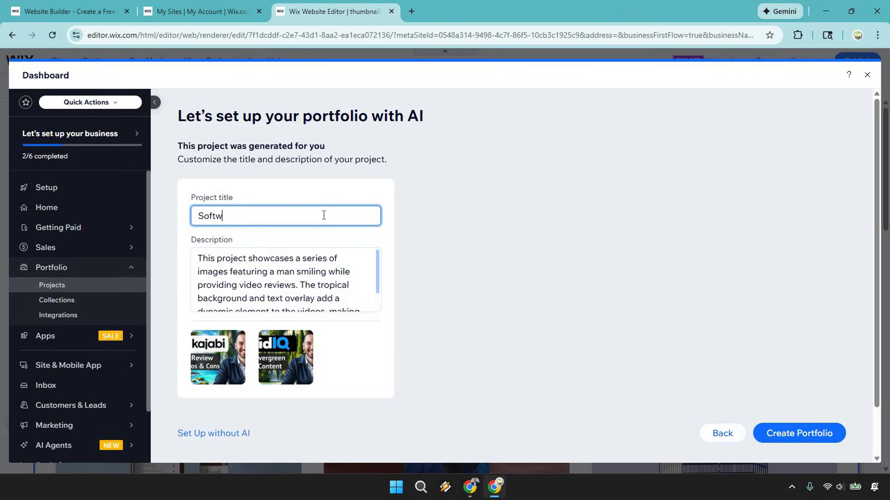
type("are Reviews")
left_click(310, 284)
key("ctrl+a")
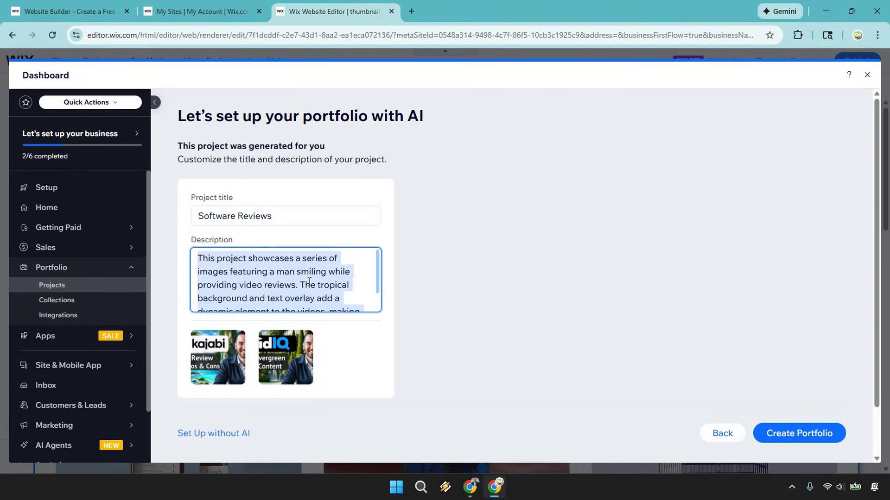
type("Tha")
key("BackSpace")
type("ese th")
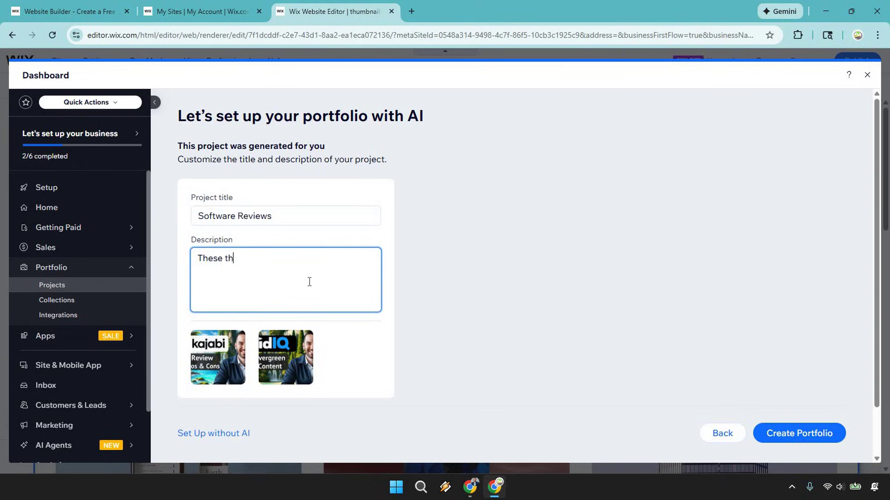
type("umbnails are about...")
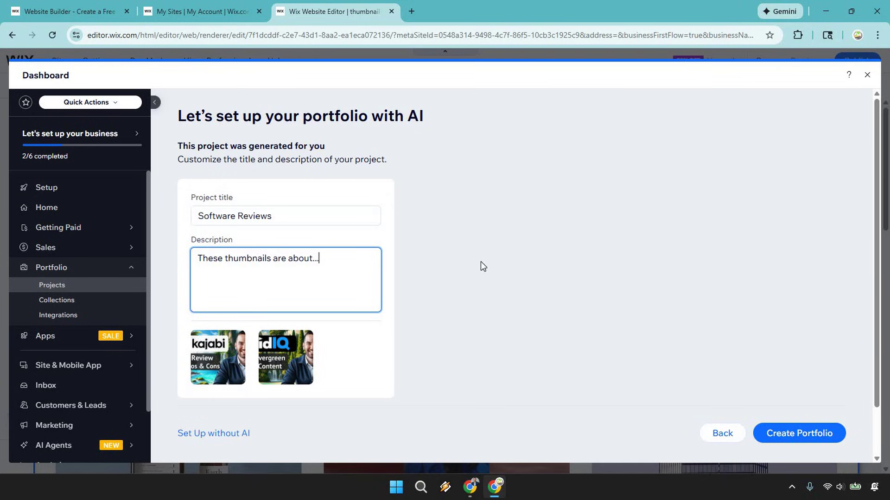
left_click(663, 215)
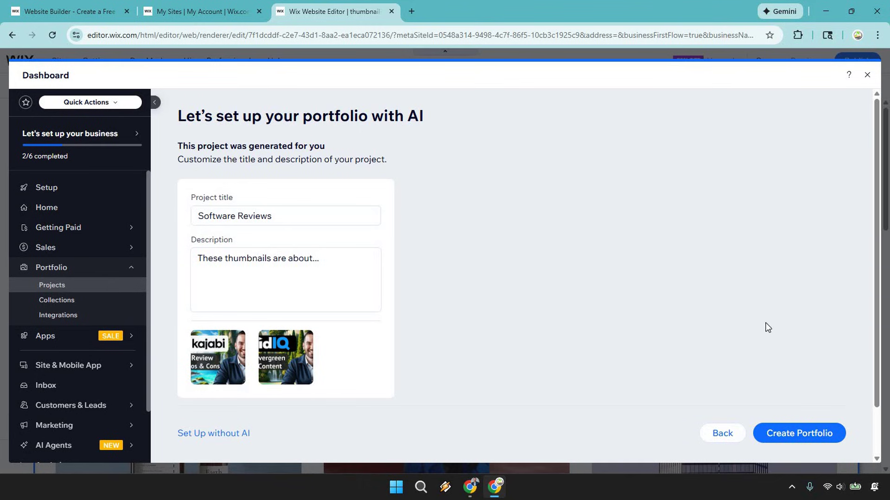
left_click(808, 440)
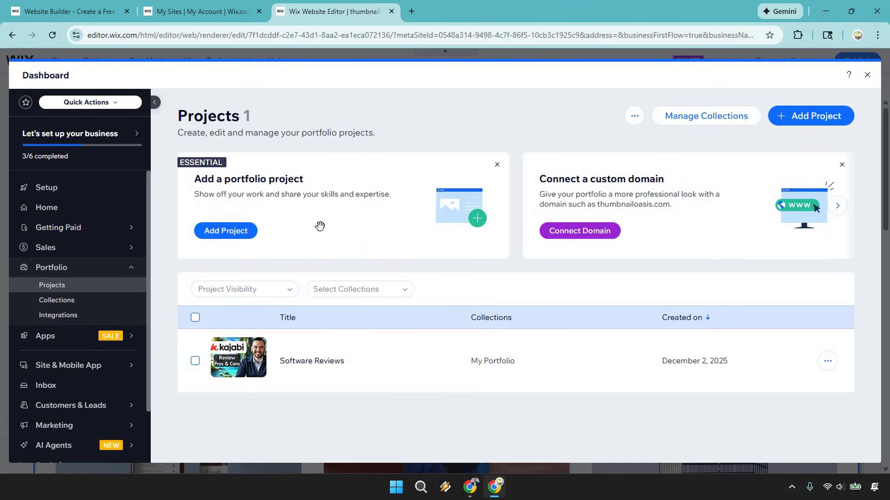
Step: Close the Dashboard and check the Portfolio gallery's new Software Reviews thumbnail
mouse_move(393, 357)
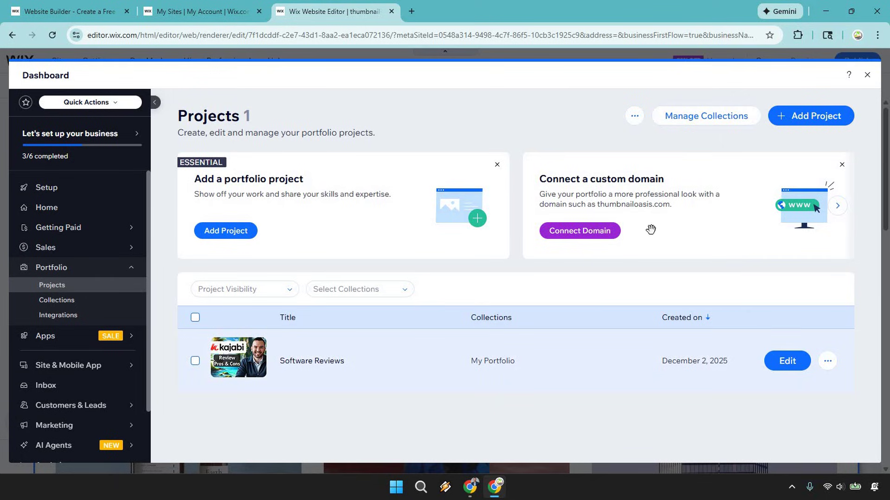
left_click(866, 75)
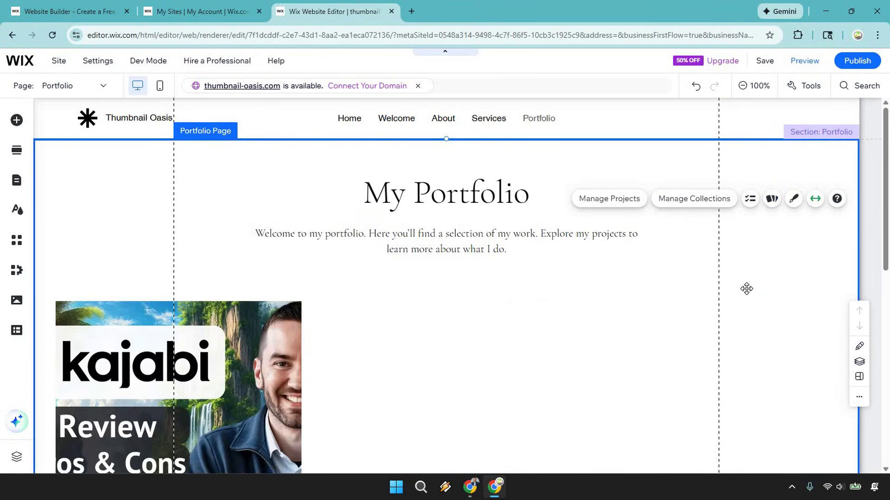
scroll(286, 256, "down", 3)
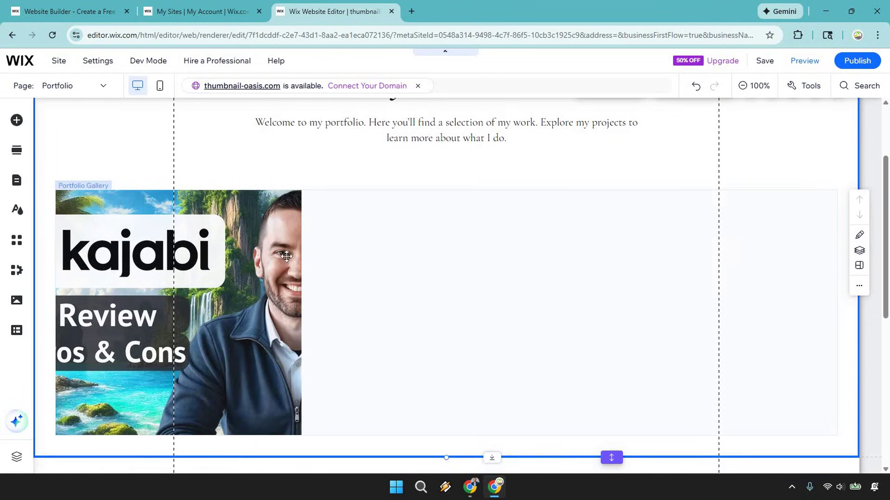
scroll(642, 290, "up", 3)
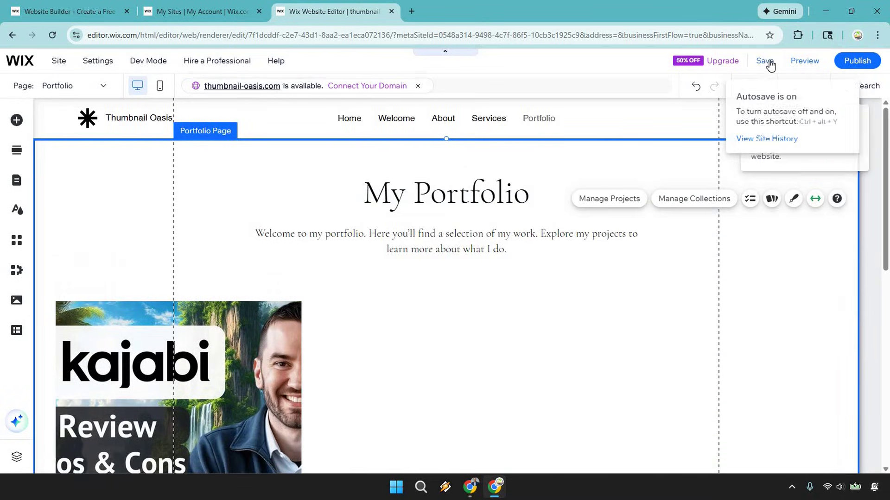
Step: Save the site, dismiss the saved notice permanently, publish, and open the live site
left_click(770, 66)
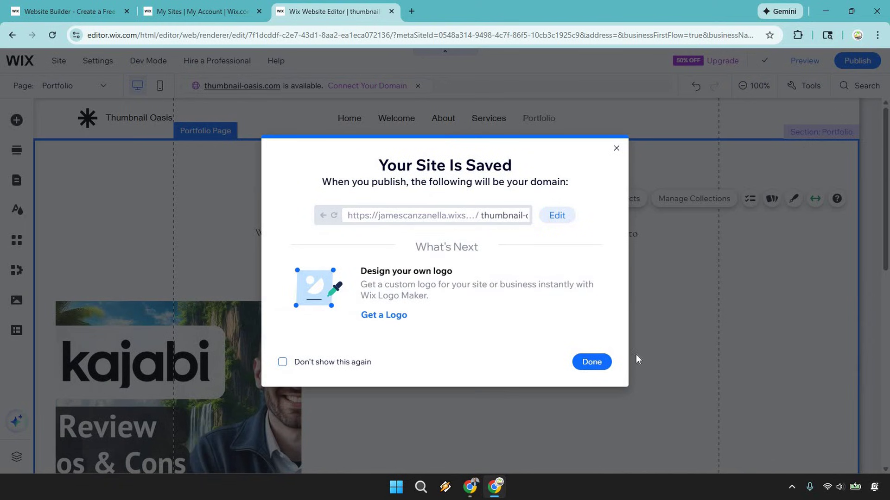
left_click(590, 361)
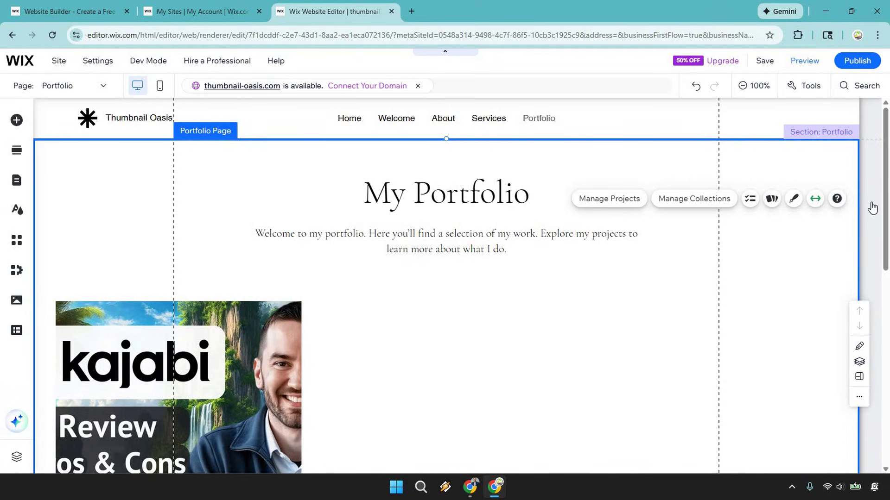
left_click(857, 58)
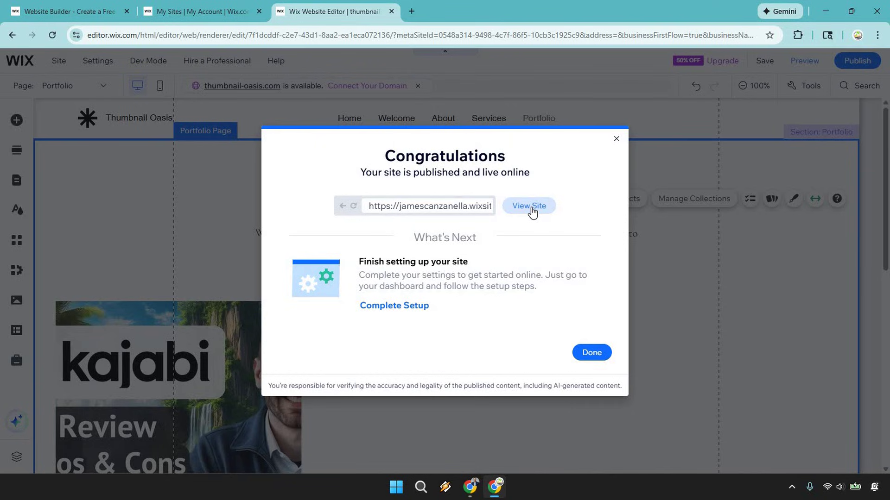
left_click(531, 207)
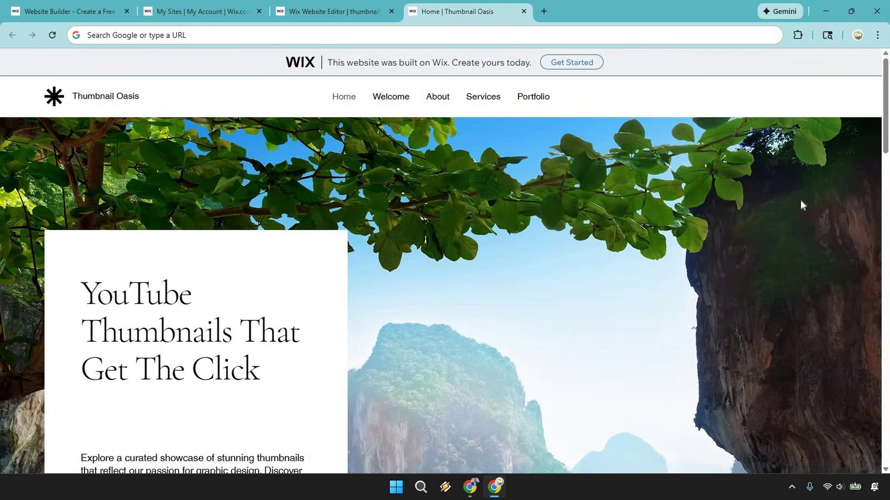
Step: Scroll the live home page and follow the Visual Excellence section's link
scroll(799, 201, "down", 5)
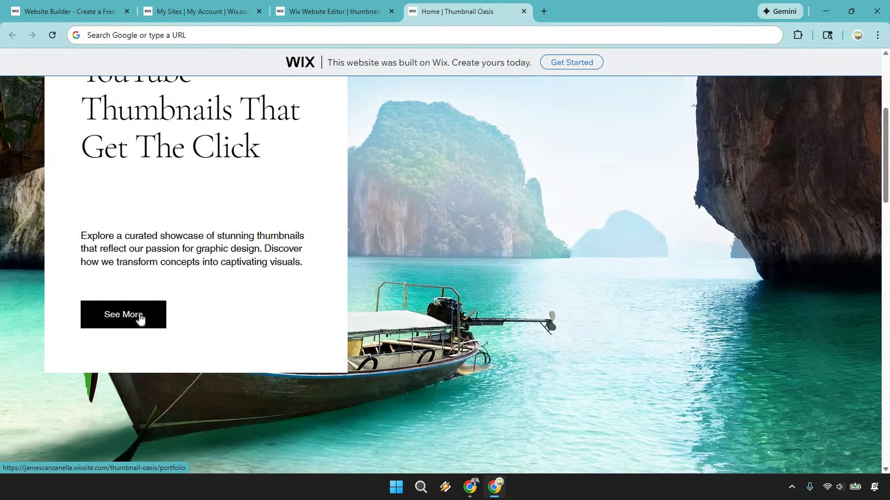
scroll(661, 185, "down", 5)
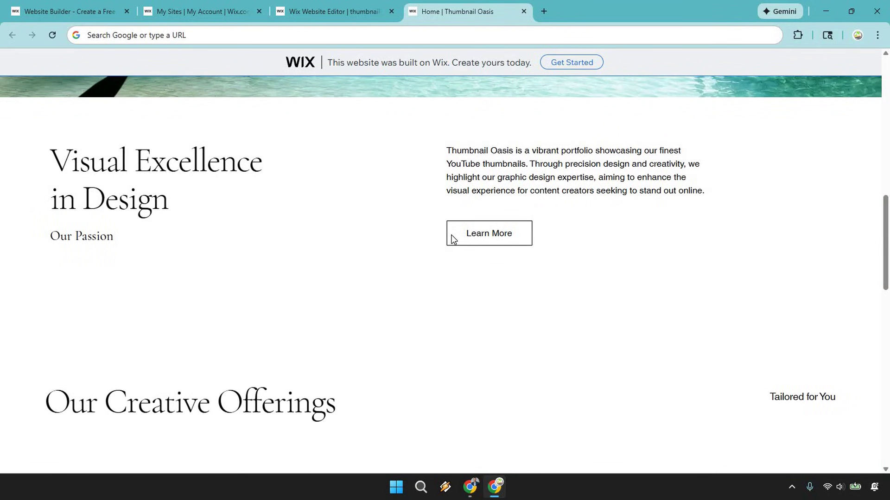
left_click(453, 235)
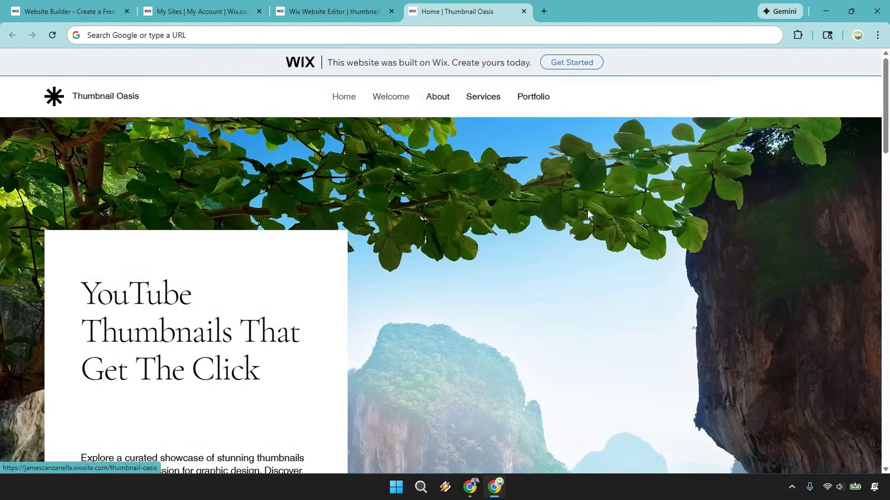
Step: Scroll down to the footer and back up, then go to the Portfolio page
scroll(587, 210, "down", 6)
scroll(617, 196, "down", 10)
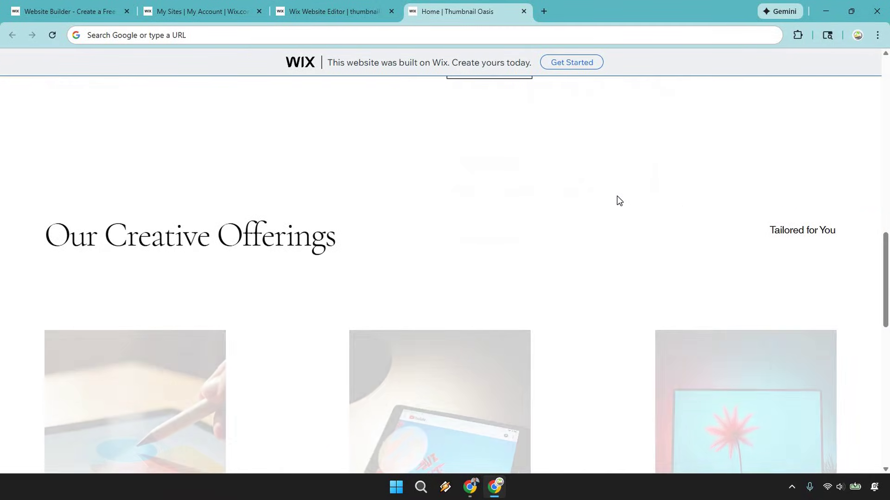
scroll(616, 199, "down", 4)
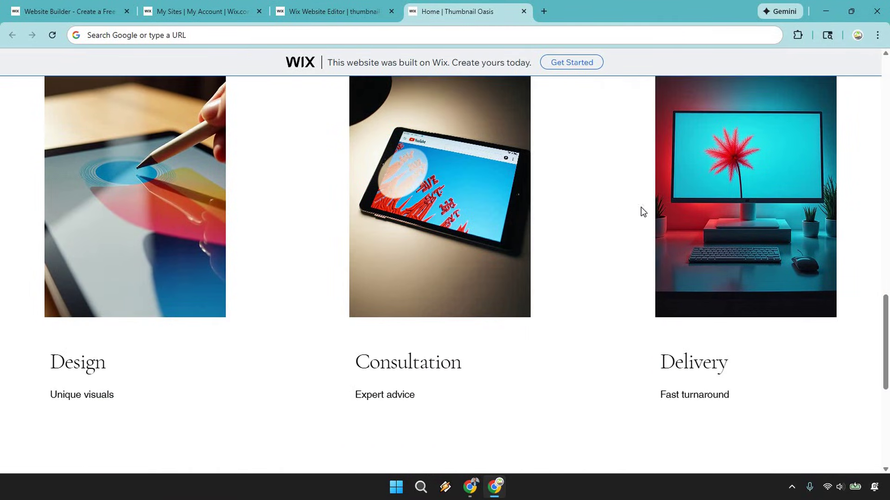
scroll(495, 172, "up", 1)
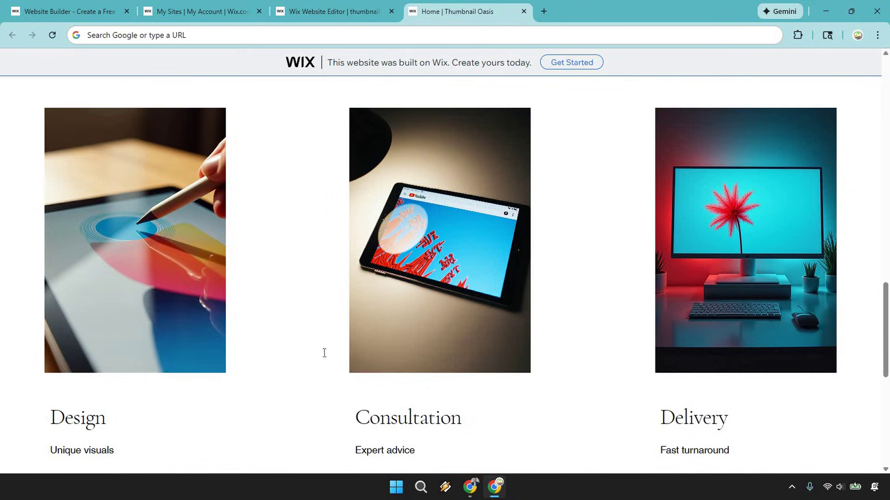
scroll(222, 349, "down", 2)
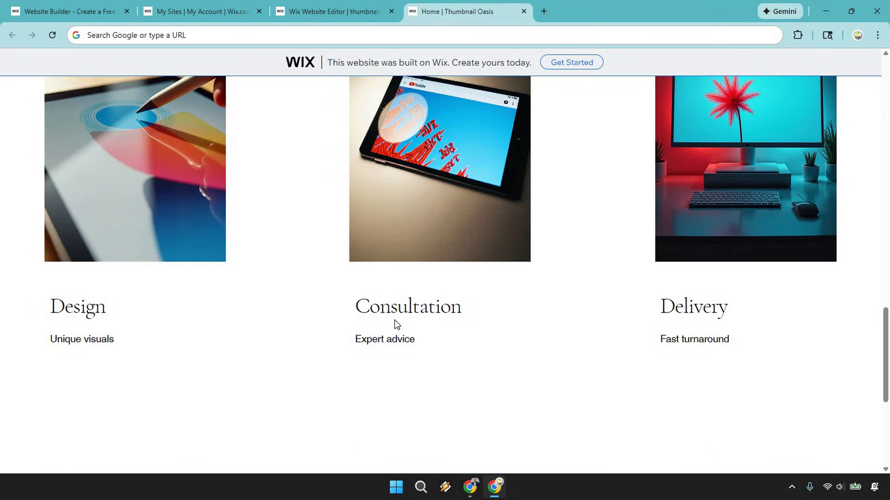
scroll(449, 267, "down", 4)
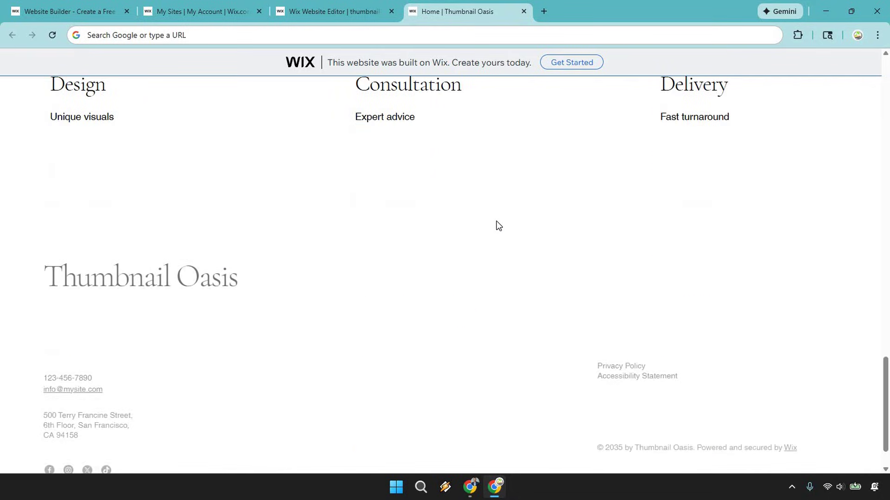
scroll(497, 223, "down", 1)
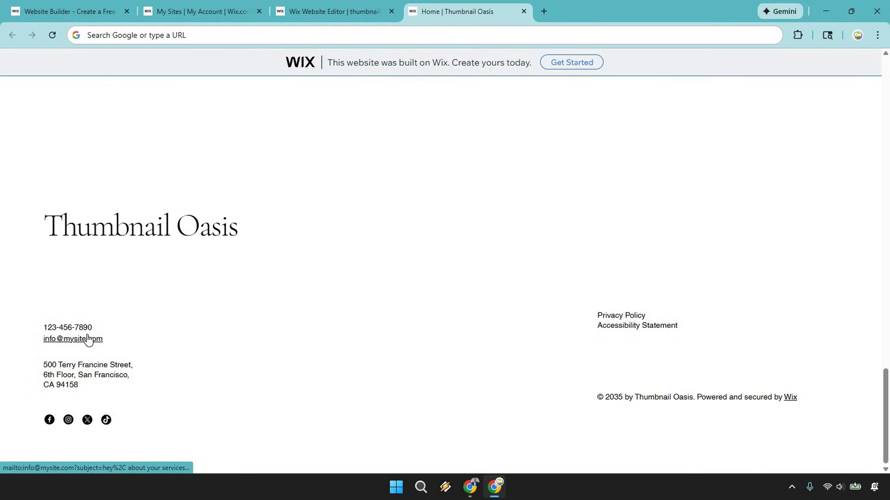
scroll(549, 341, "up", 15)
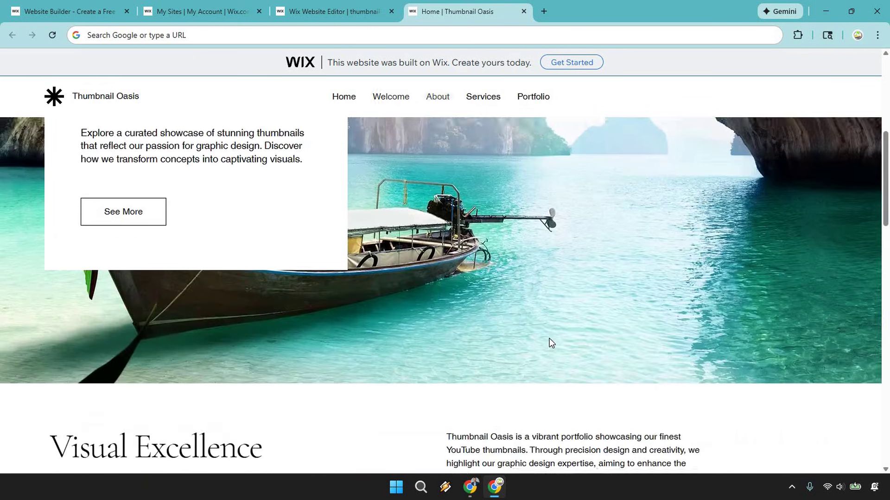
scroll(549, 343, "up", 7)
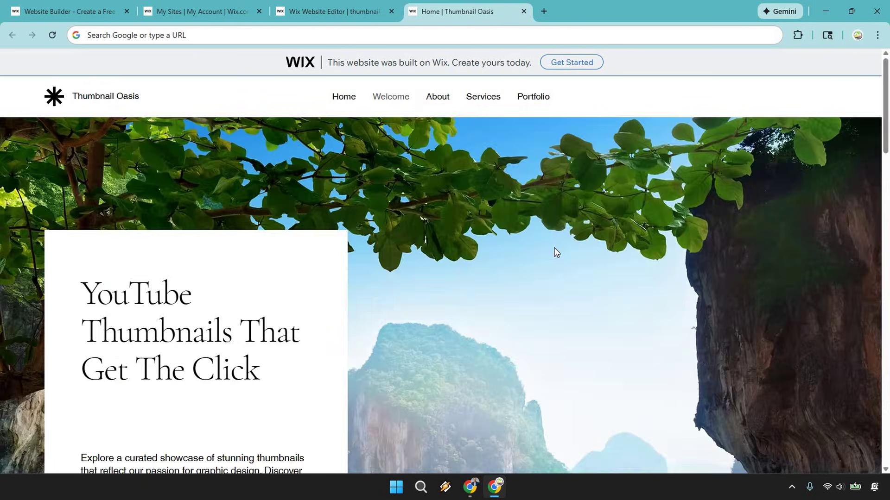
left_click(536, 100)
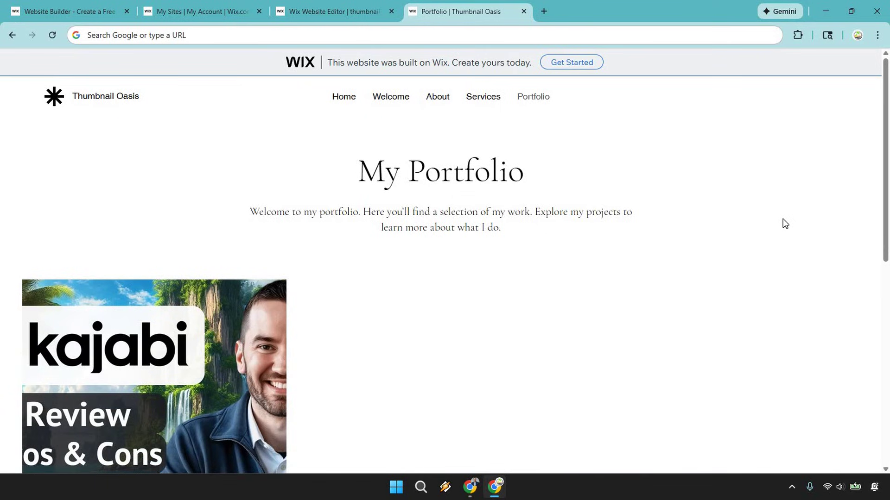
Step: View the Software Reviews project and its enlarged vidIQ thumbnail, then return to Home
scroll(741, 213, "down", 3)
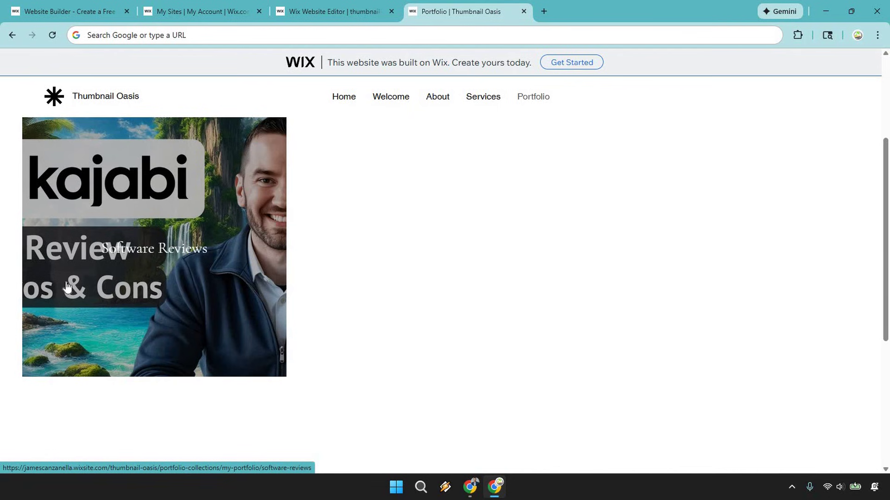
left_click(205, 222)
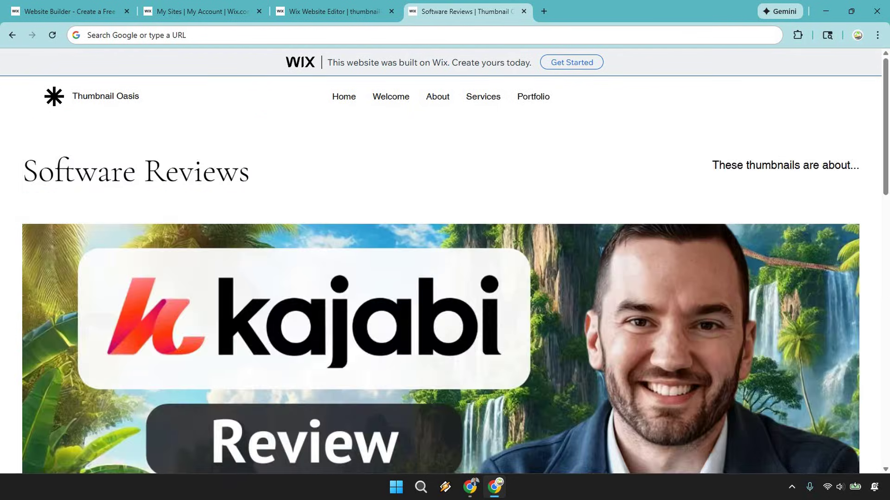
scroll(771, 155, "down", 8)
scroll(759, 173, "down", 4)
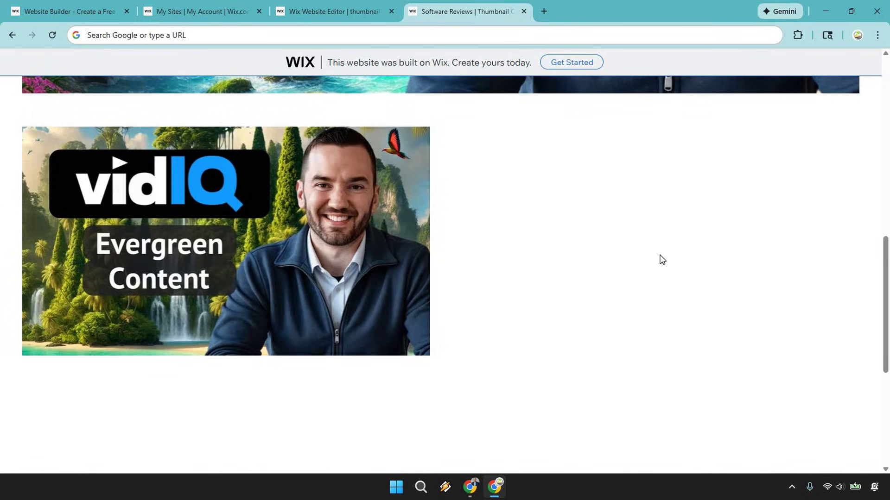
left_click(302, 224)
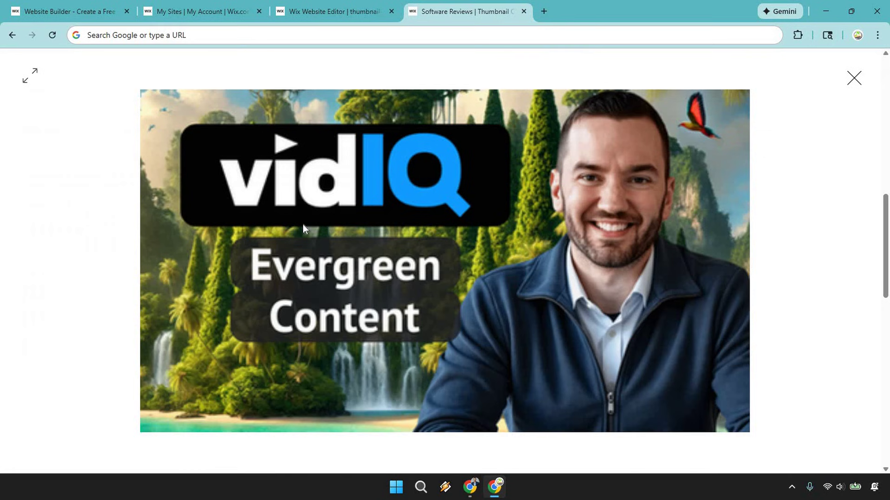
left_click(841, 123)
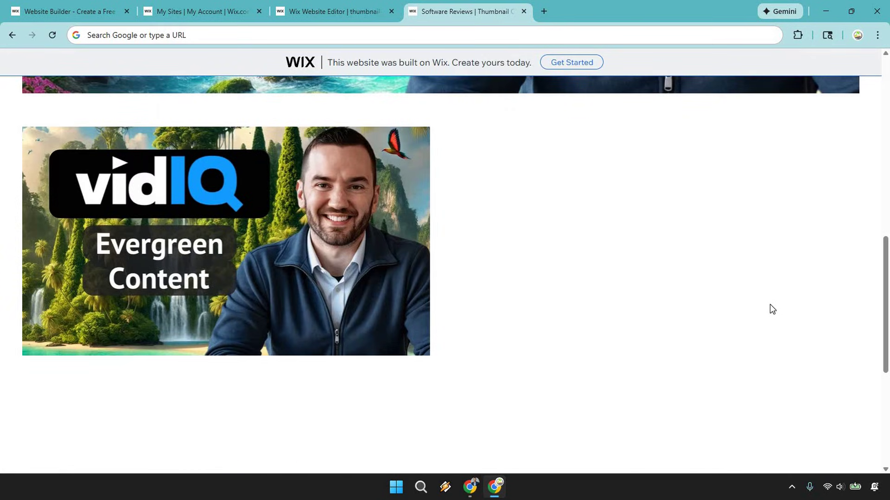
scroll(765, 327, "up", 12)
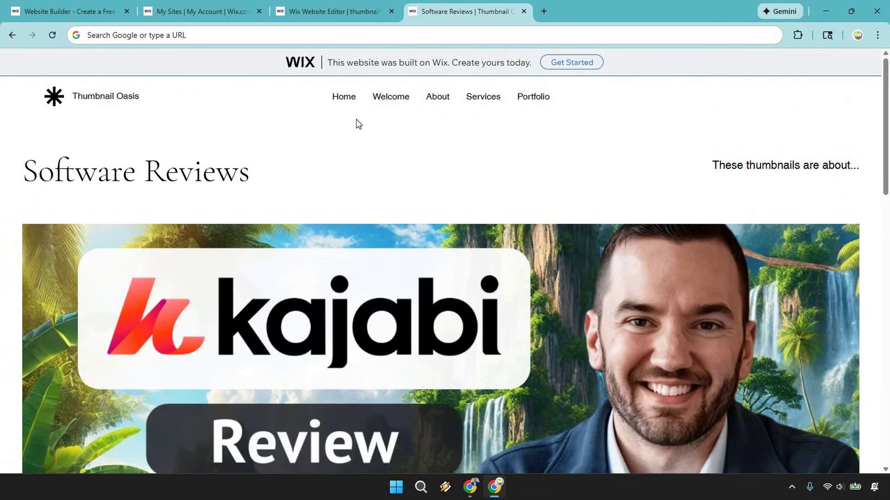
left_click(351, 99)
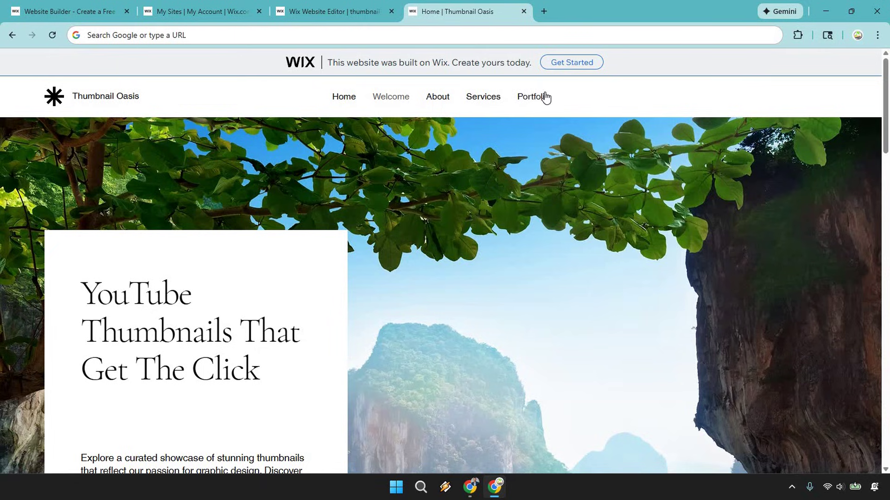
scroll(512, 229, "down", 4)
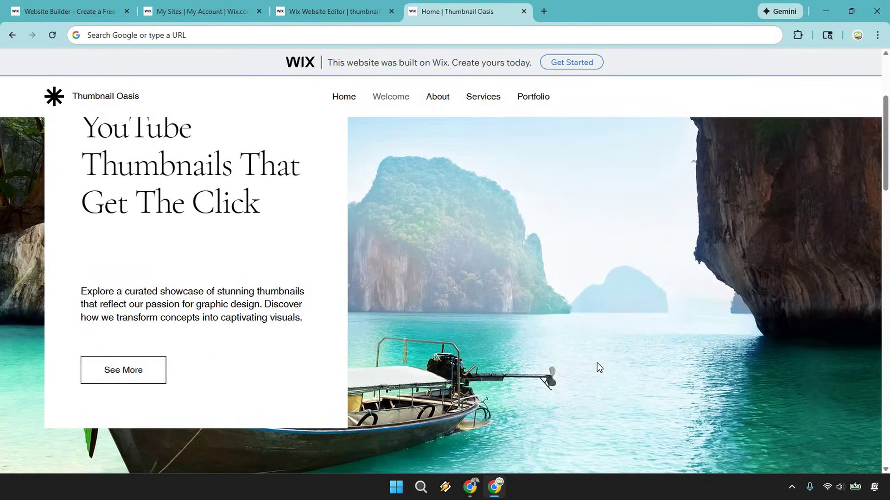
scroll(597, 363, "up", 4)
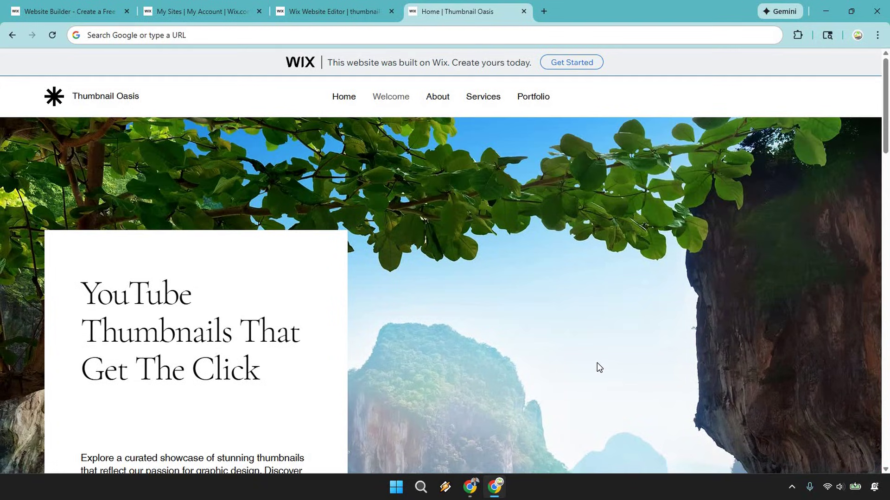